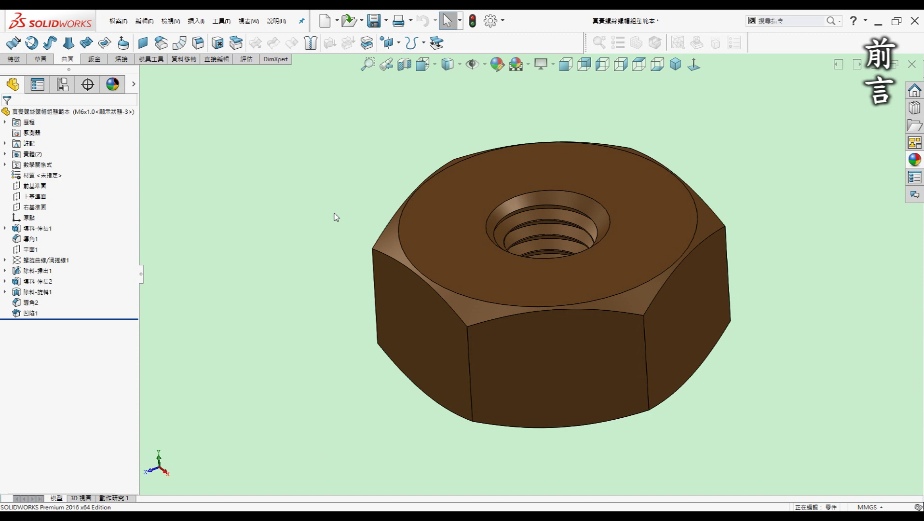
Activate the nut's M10x1.5 configuration and orbit to inspect its enlarged threaded hole
key(Right)
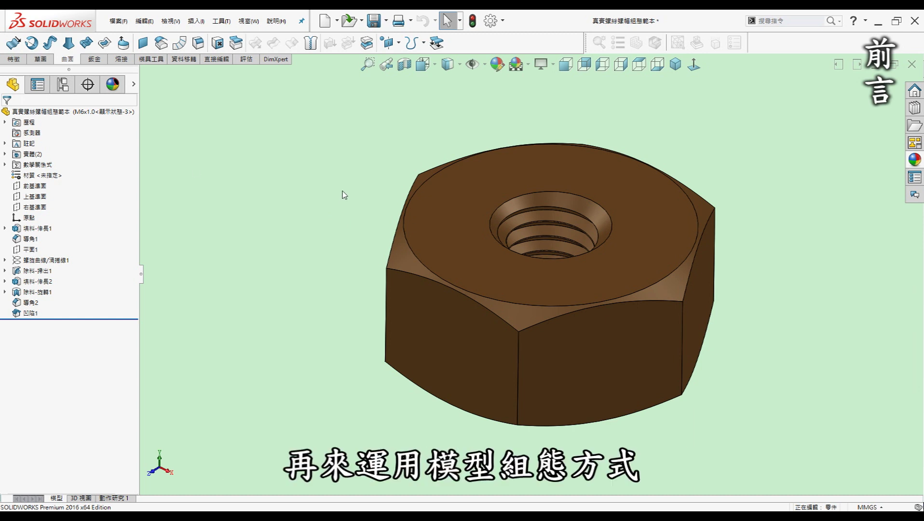
click(62, 86)
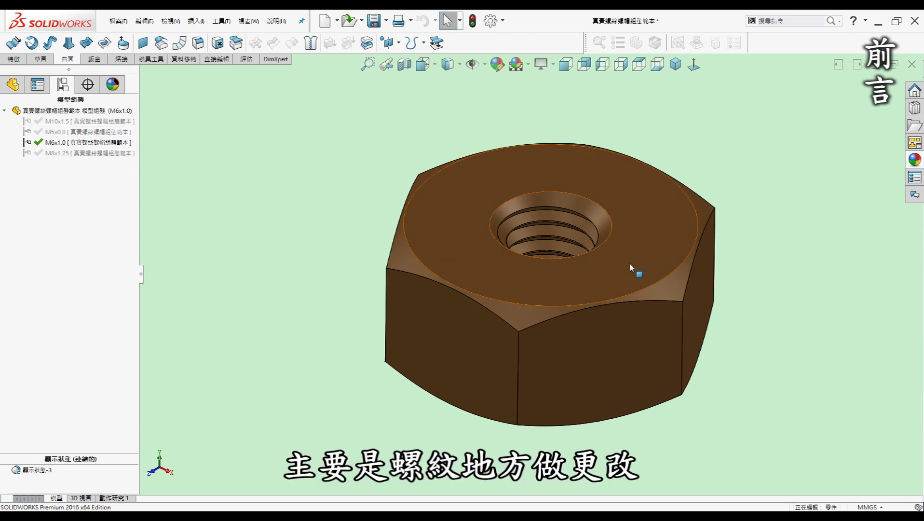
double_click(97, 121)
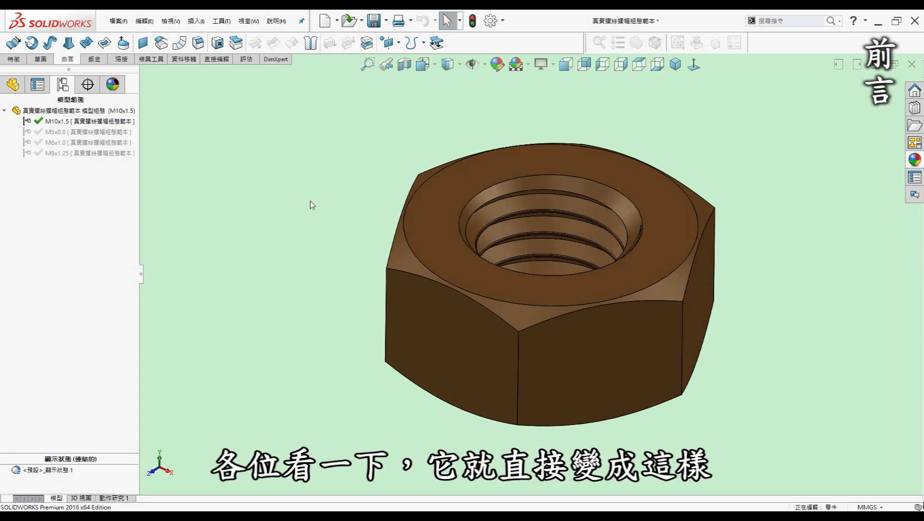
mouse_move(538, 299)
middle_down()
mouse_move(560, 294)
mouse_move(532, 295)
middle_up()
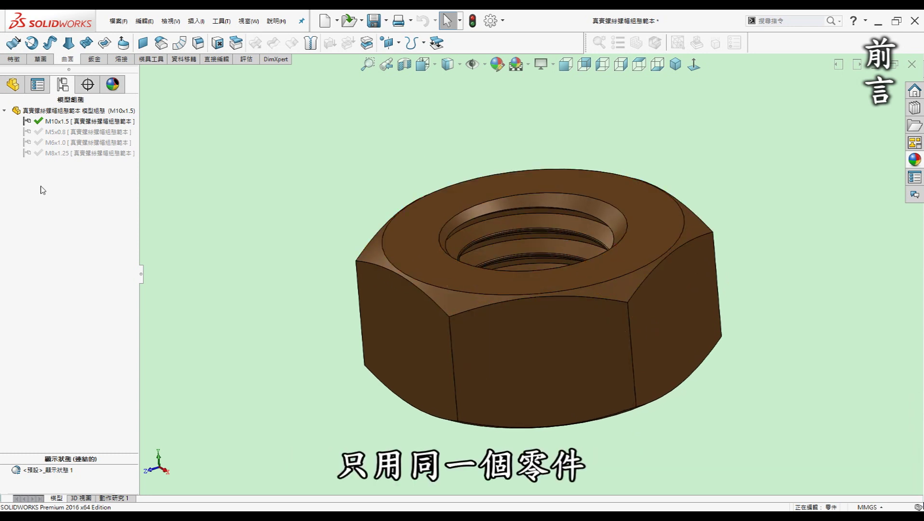
click(13, 85)
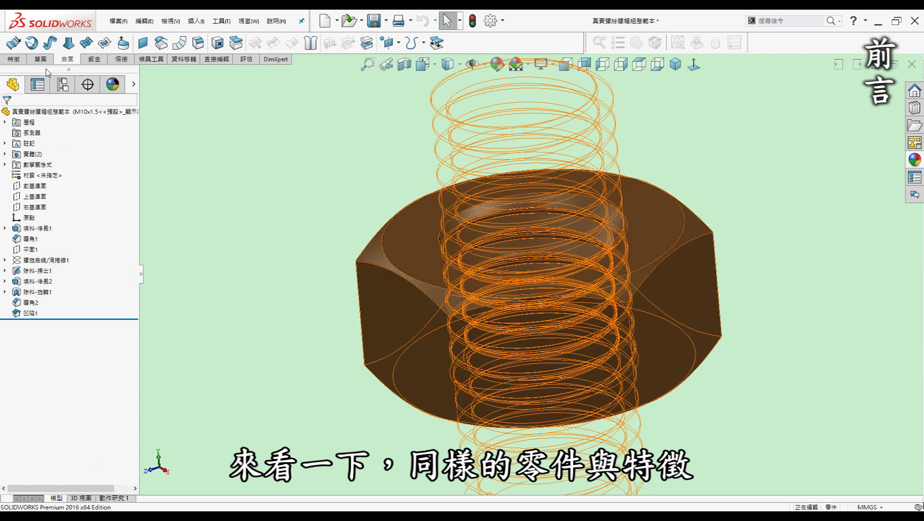
click(63, 85)
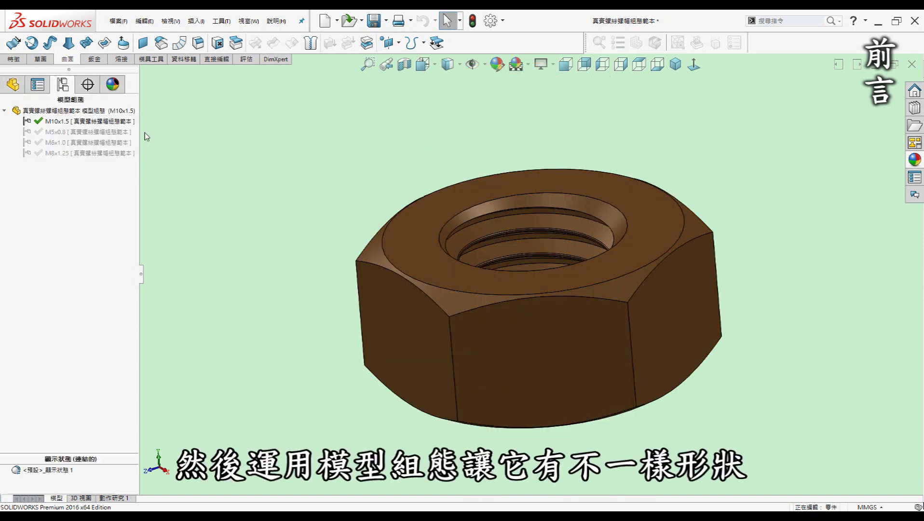
middle_drag(584, 214, 507, 221)
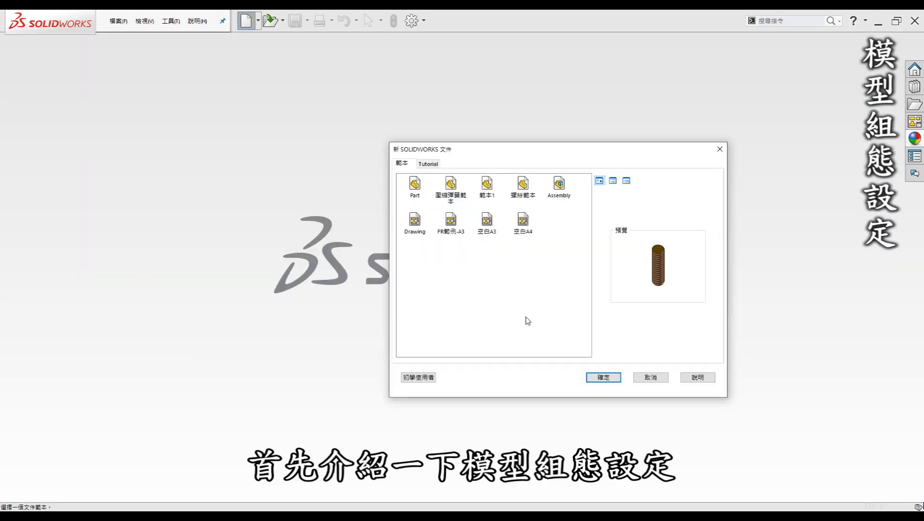
Create a new part from the 螺絲範本 screw template
click(521, 193)
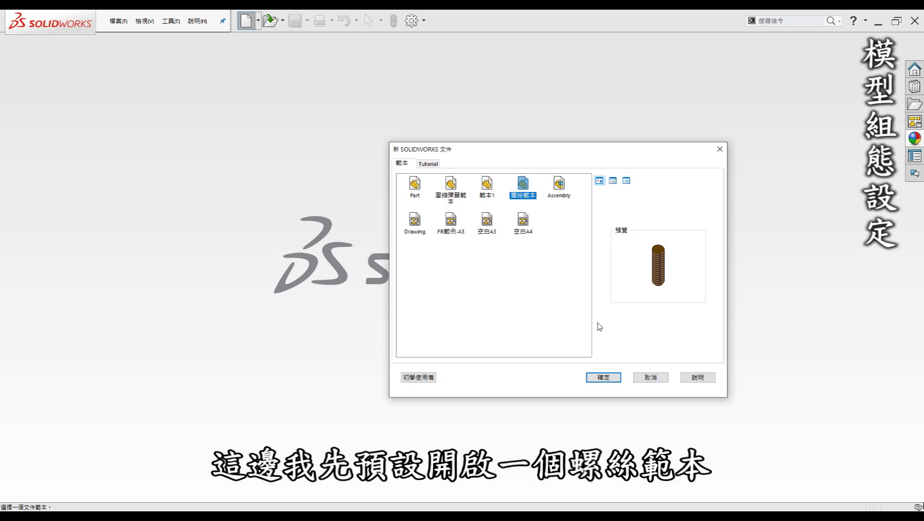
click(603, 377)
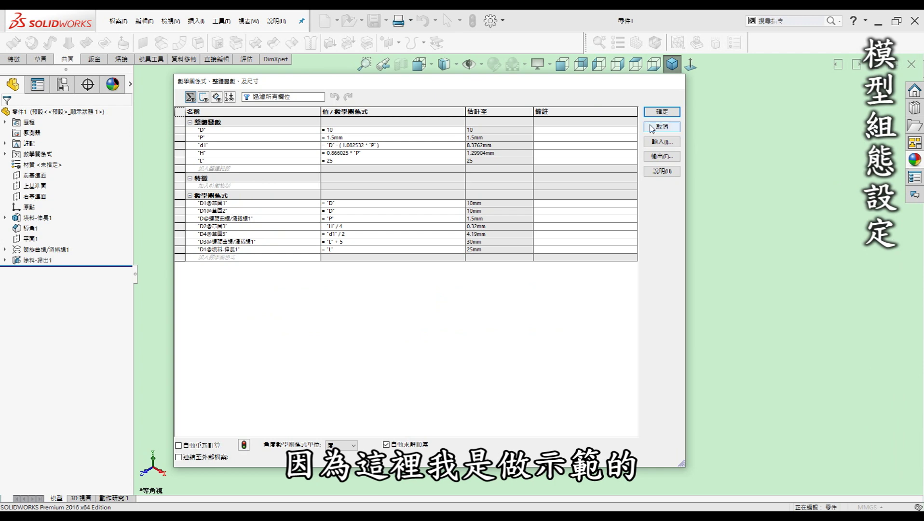
Cancel the Equations dialog without changes to show the threaded rod
click(652, 130)
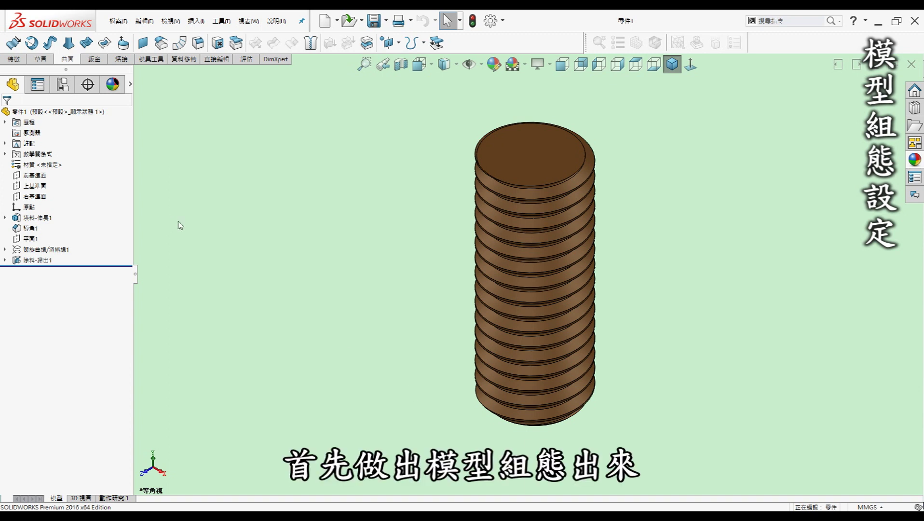
Rename the 預設 configuration to M10x1.5x25L in its configuration properties
click(63, 91)
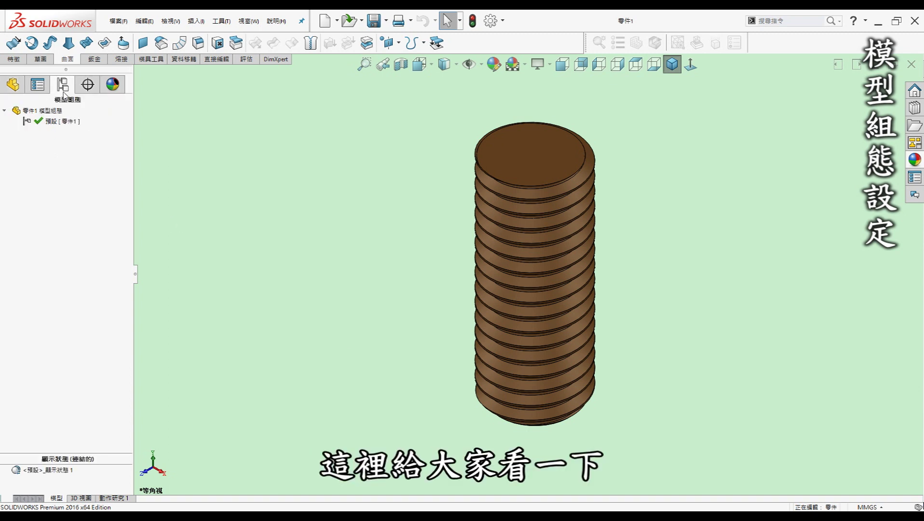
click(55, 124)
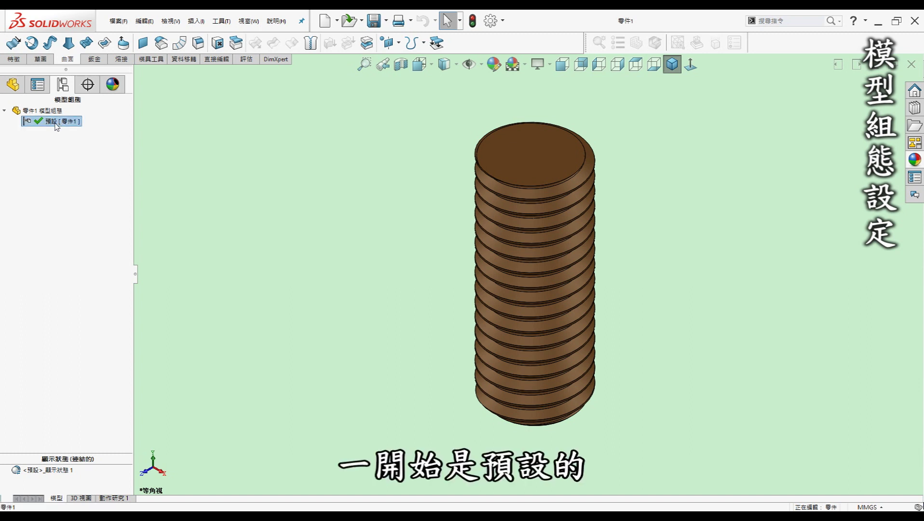
right_click(56, 124)
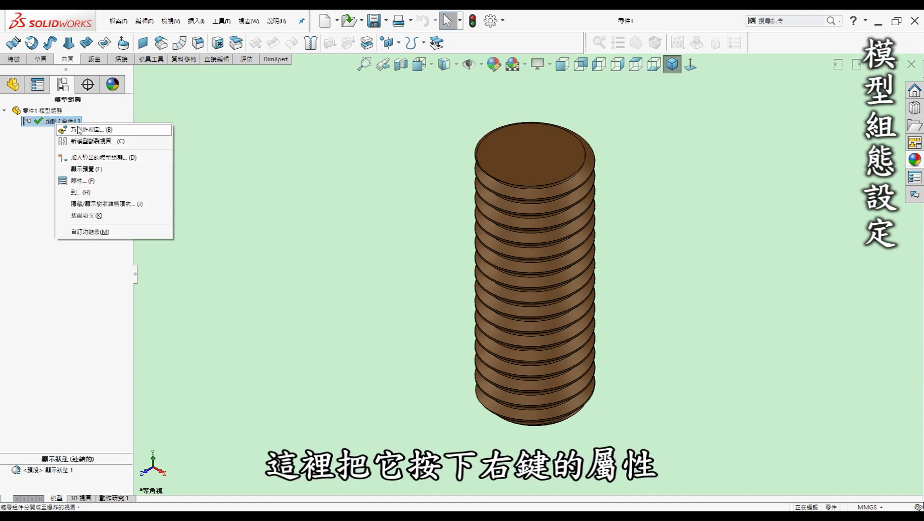
click(78, 180)
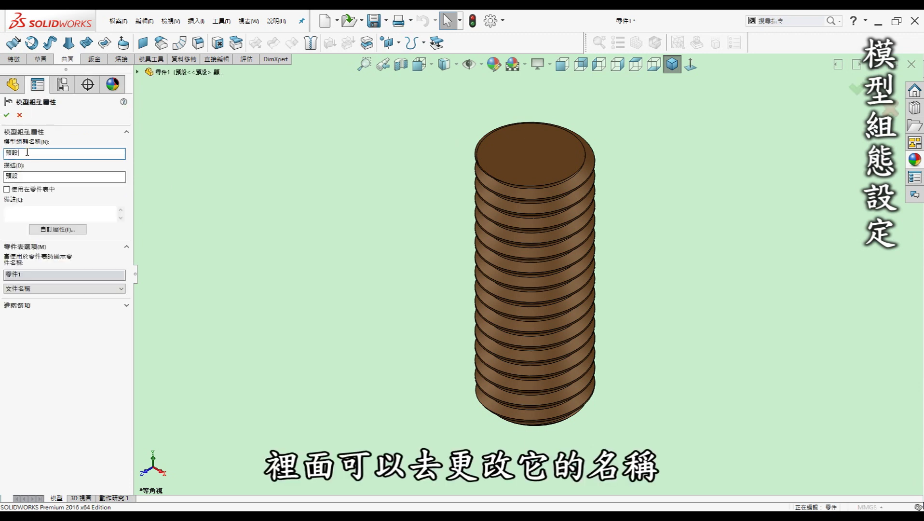
text(M10x)
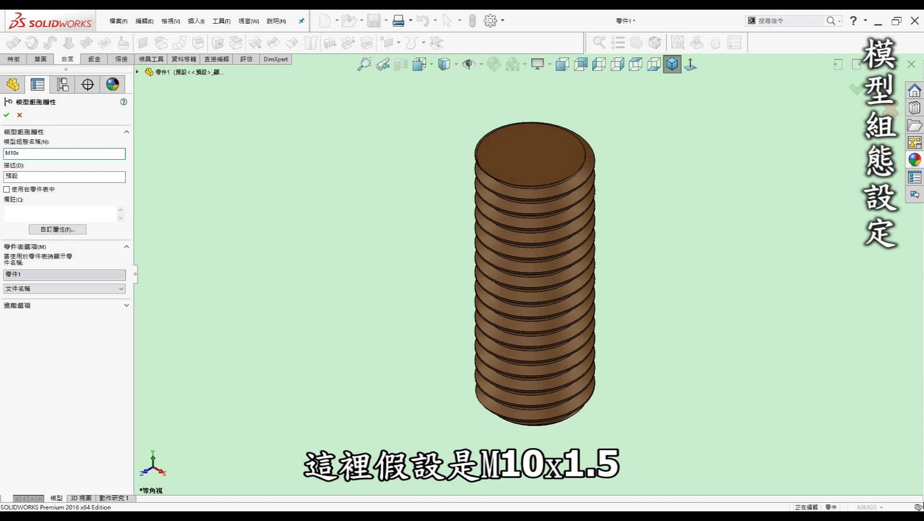
text(1.5X25)
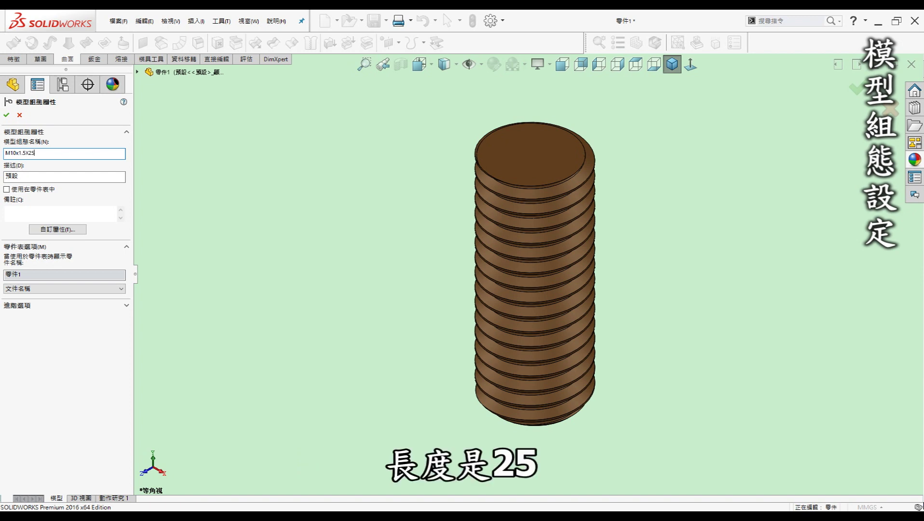
text(L)
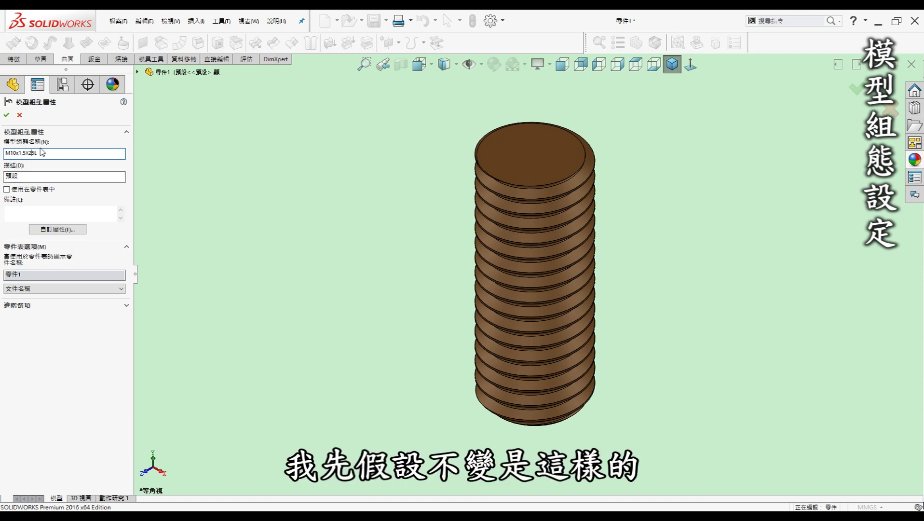
key(BackSpace)
text(x)
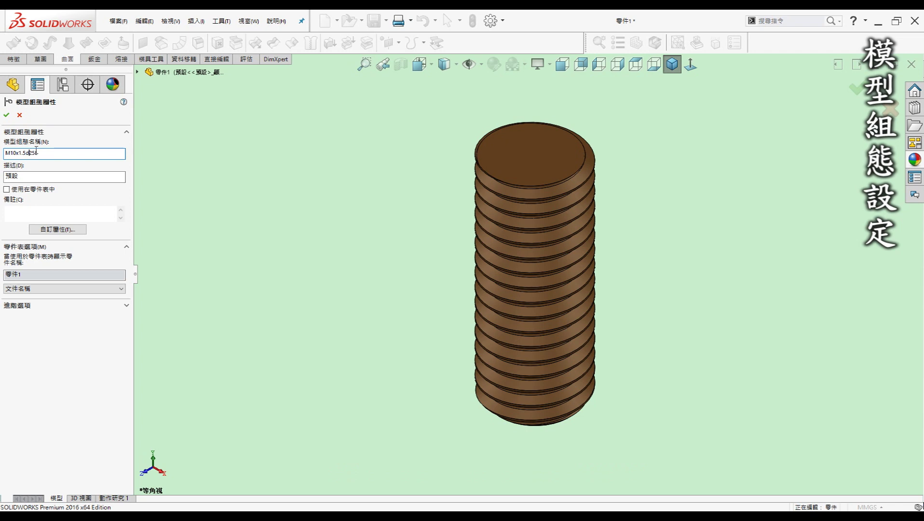
key(BackSpace)
text(L)
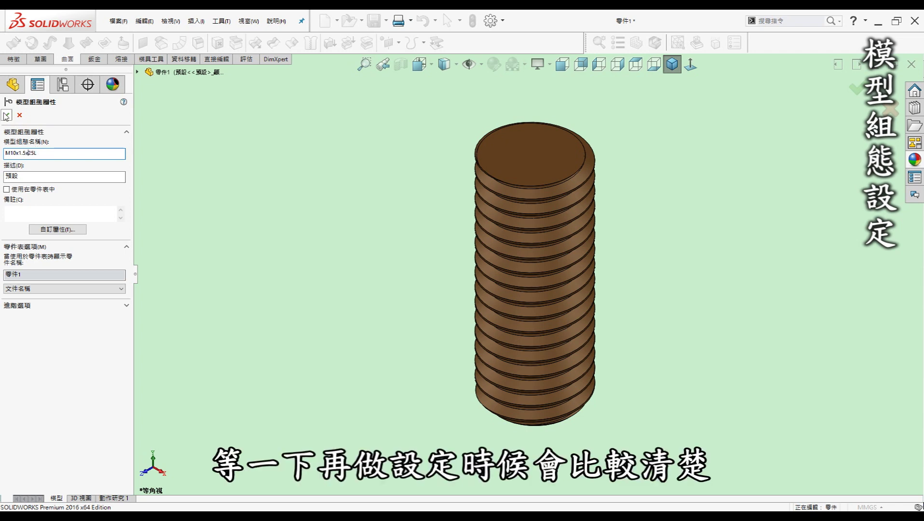
click(6, 116)
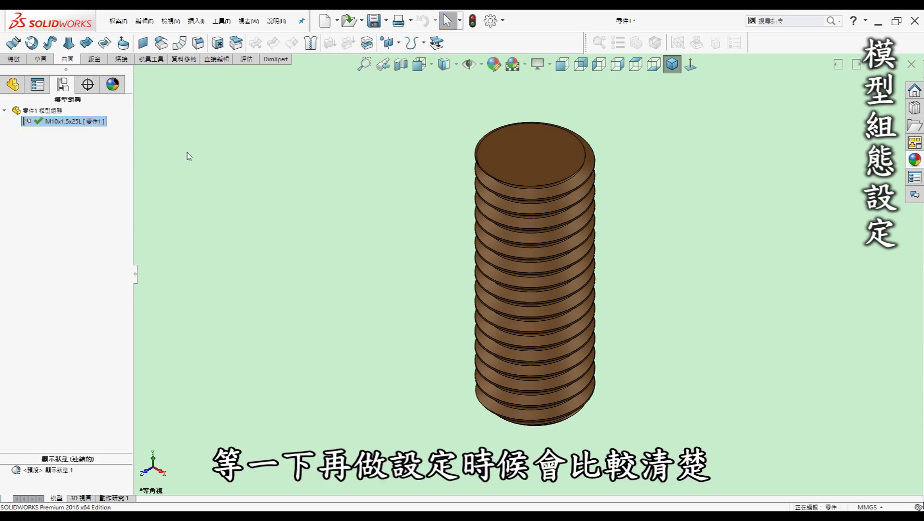
Add configuration M8x1.25x20L to the rod, then begin a second new configuration
click(46, 112)
right_click(45, 113)
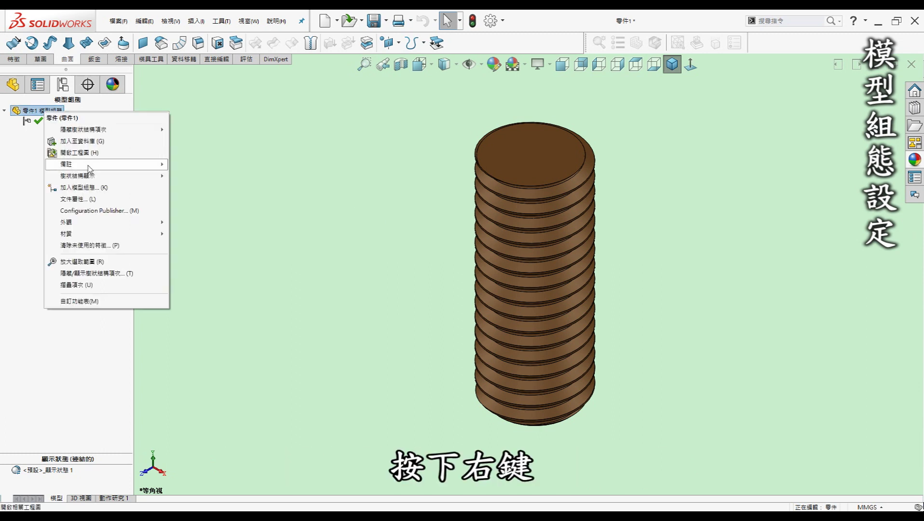
click(89, 187)
text(M8)
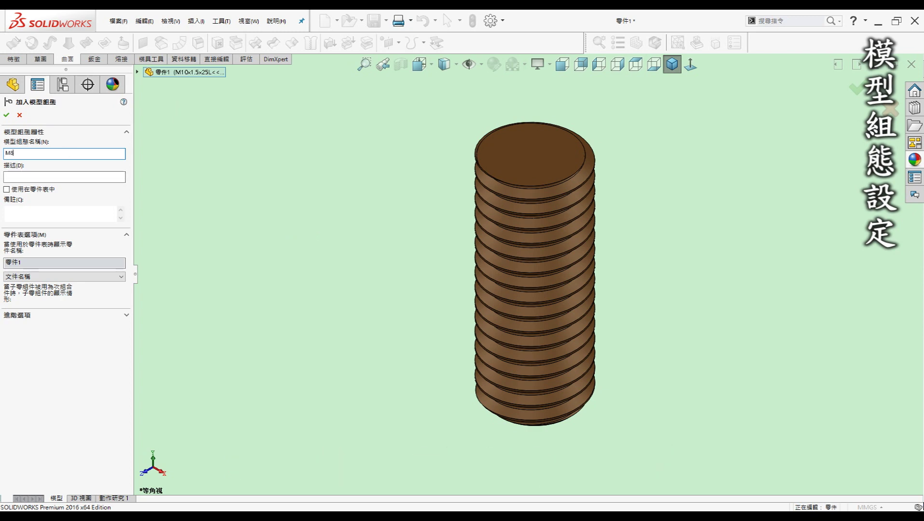
text(x1.)
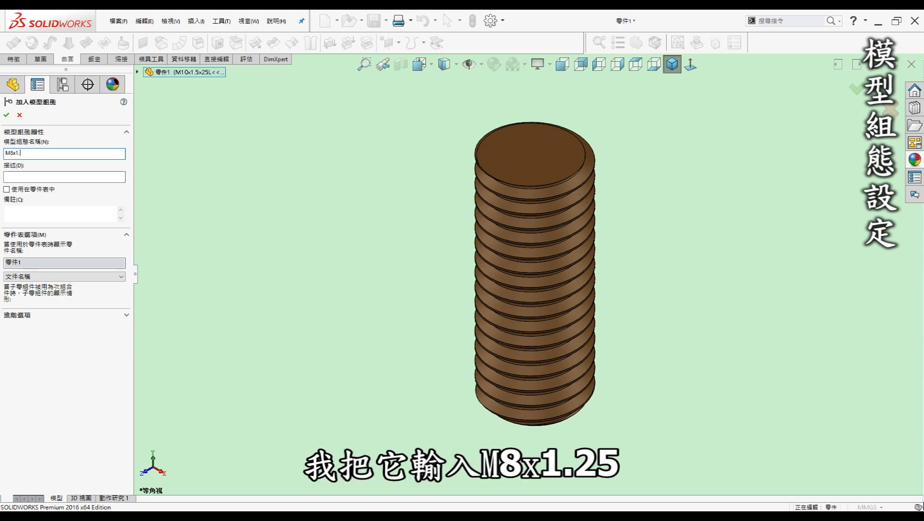
text(25x20L)
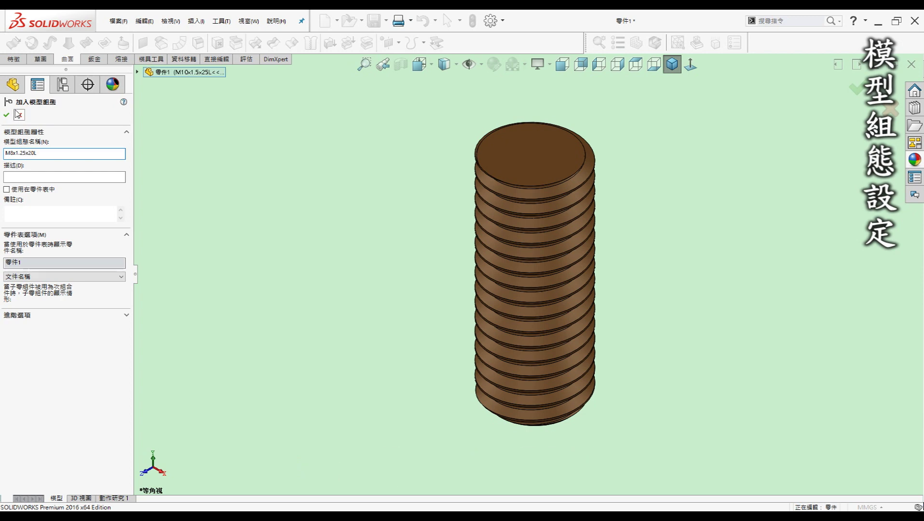
click(6, 114)
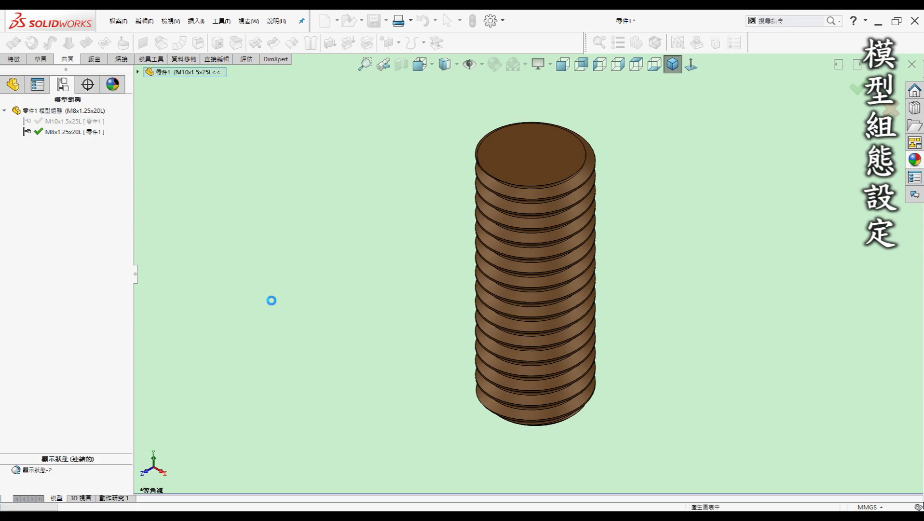
right_click(79, 110)
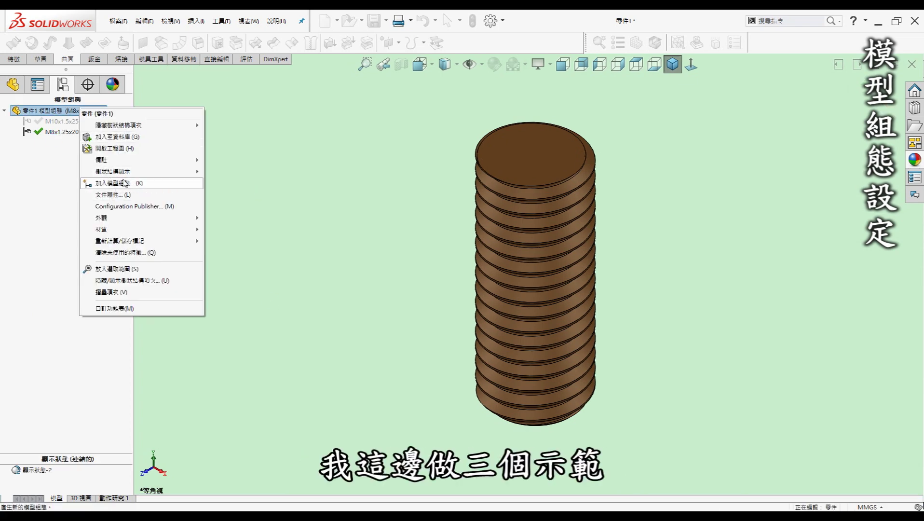
click(122, 185)
text(M6x1.0x15L)
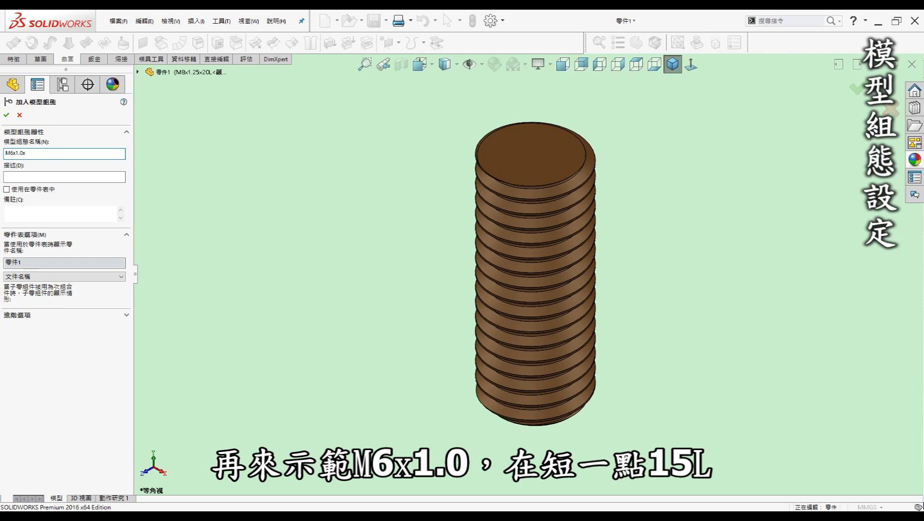
Confirm the M6x1.0x15L configuration and reactivate M10x1.5x25L
click(6, 115)
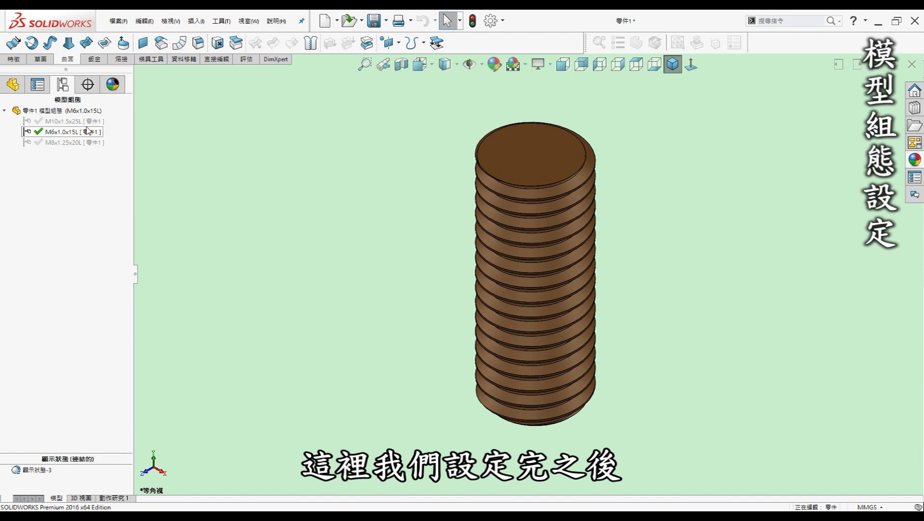
double_click(79, 121)
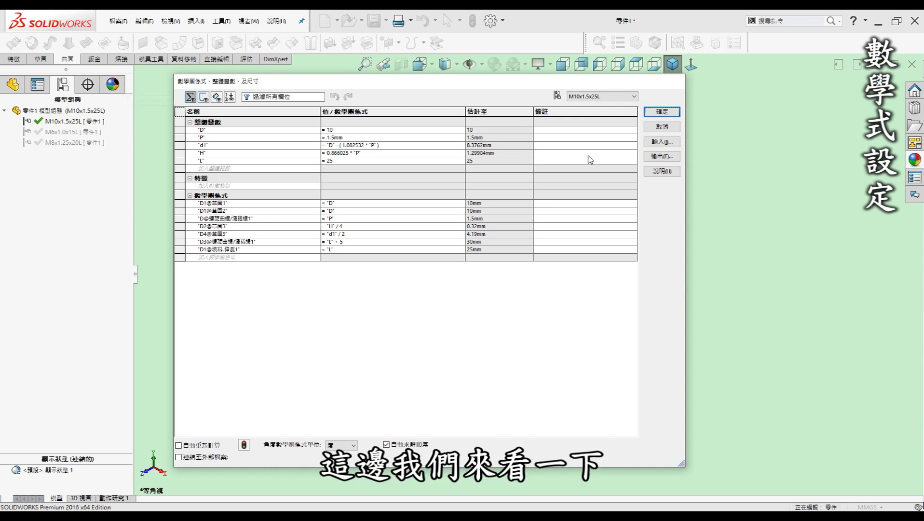
Set the Equations dialog's configuration selector to M8x1.25x20L
click(596, 101)
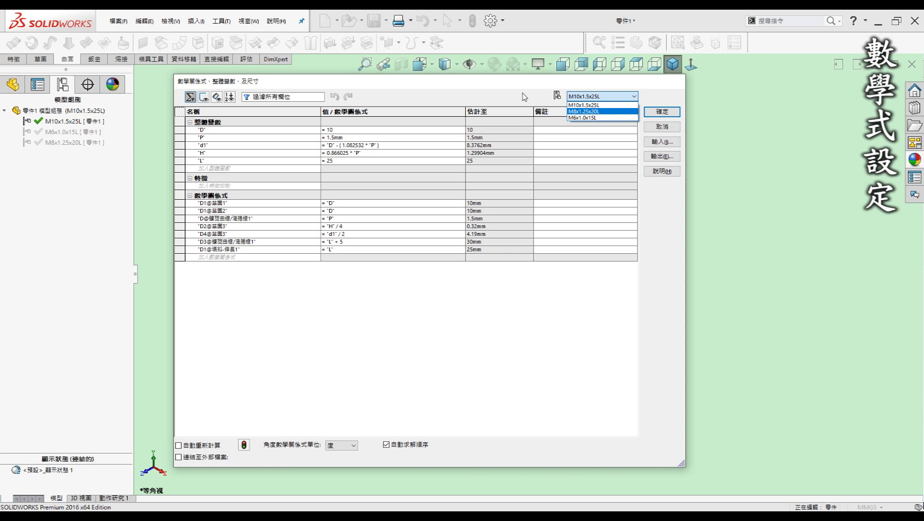
click(619, 95)
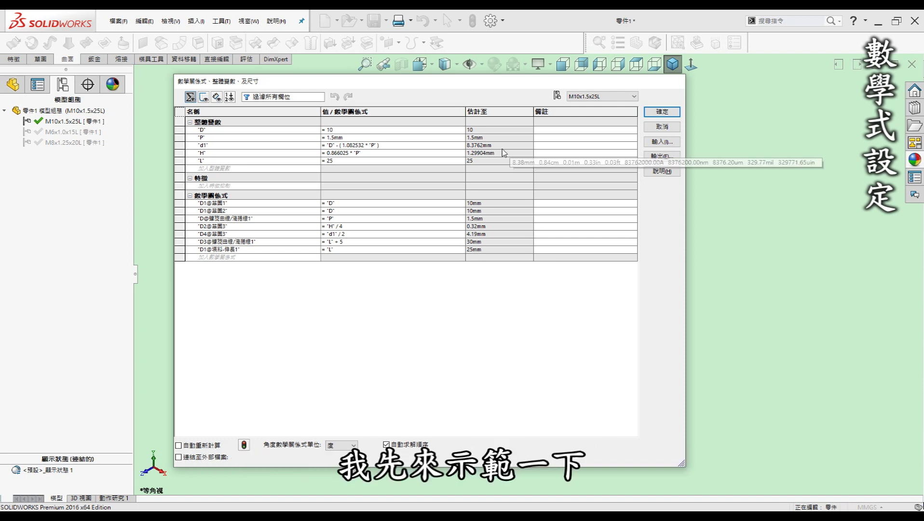
click(596, 98)
click(590, 111)
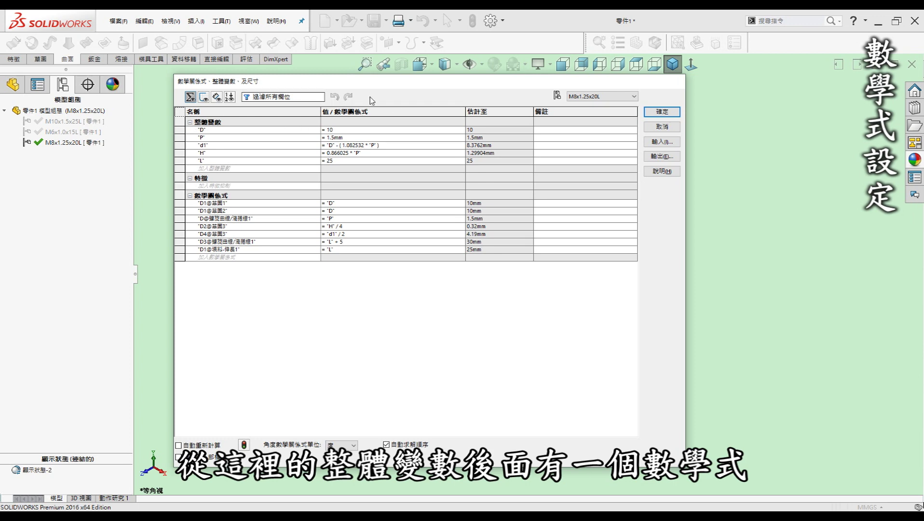
Scope the D, P and L variables to M8x1.25x20L via Specify Configurations
click(458, 131)
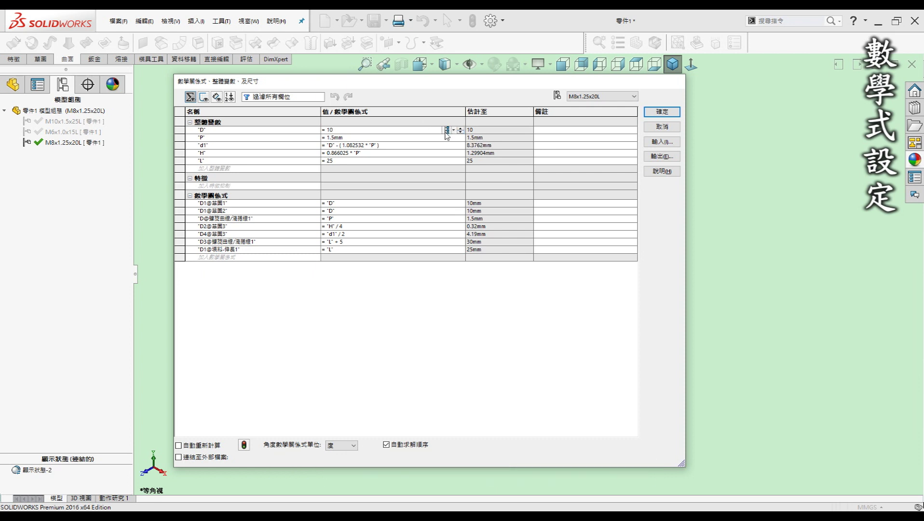
click(453, 131)
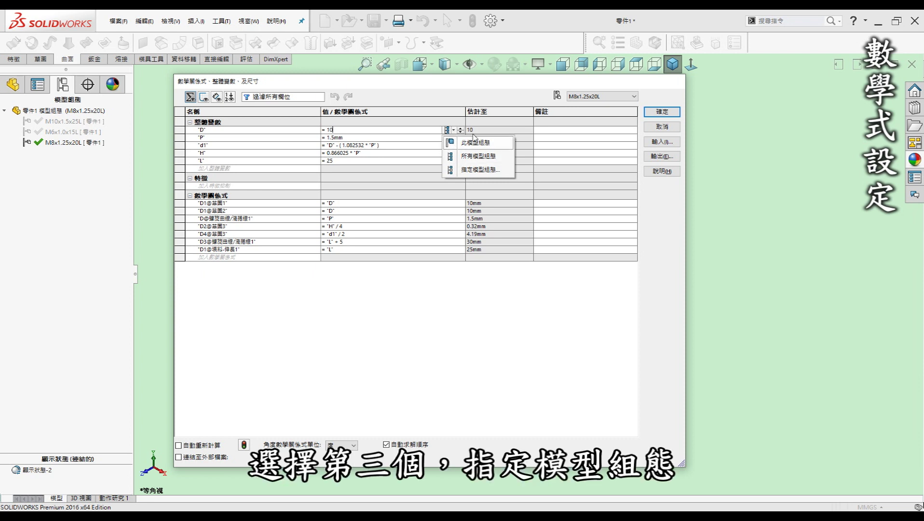
click(483, 170)
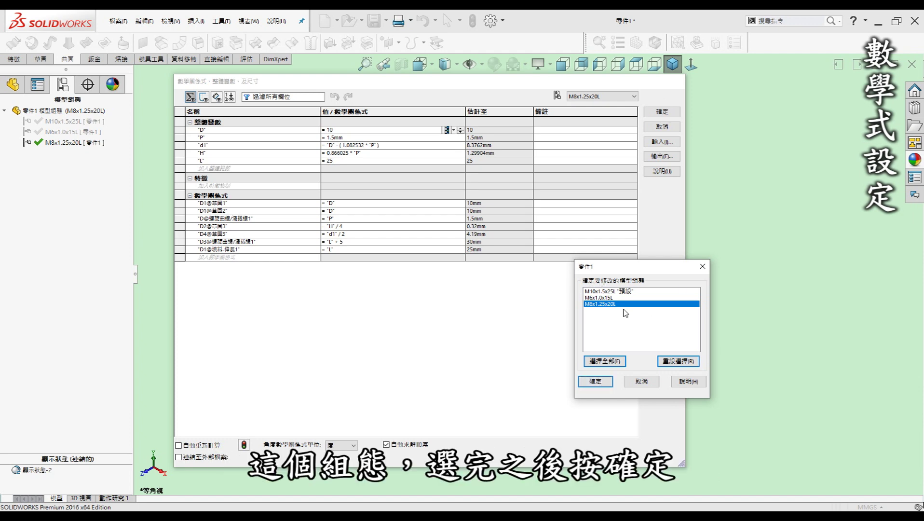
click(595, 381)
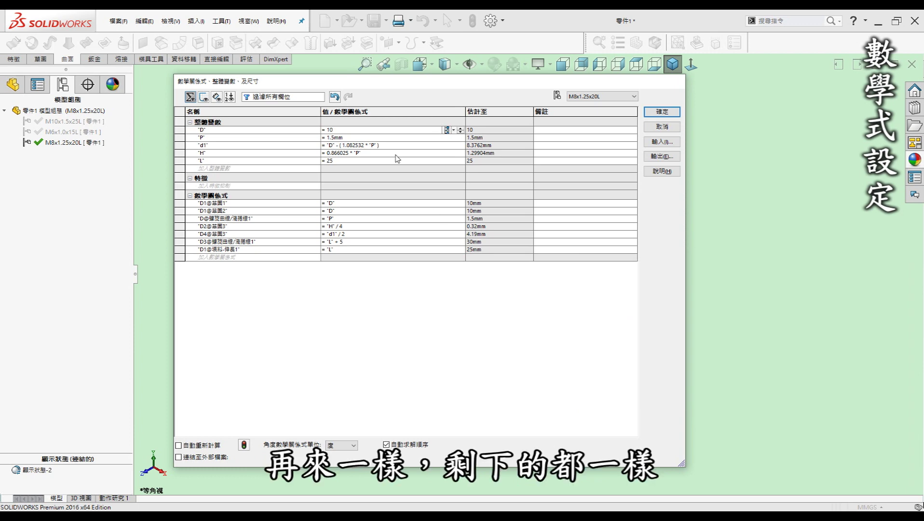
click(425, 139)
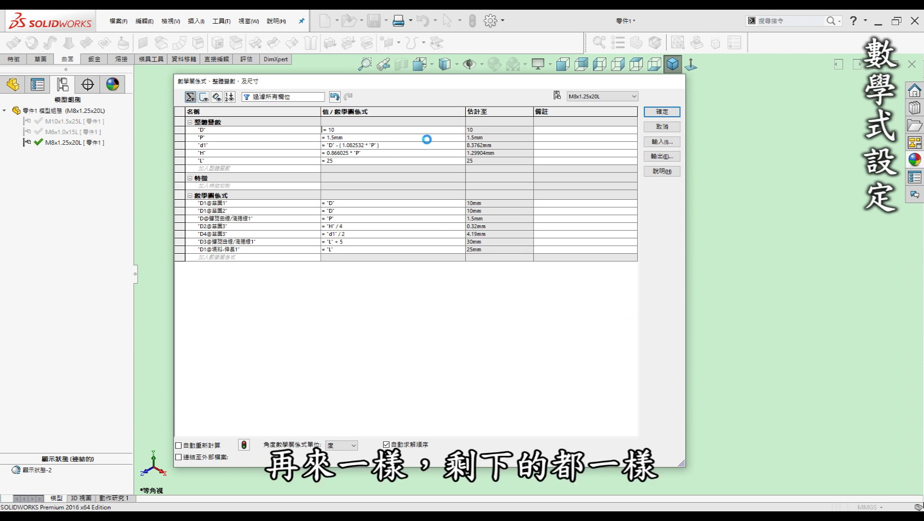
click(453, 139)
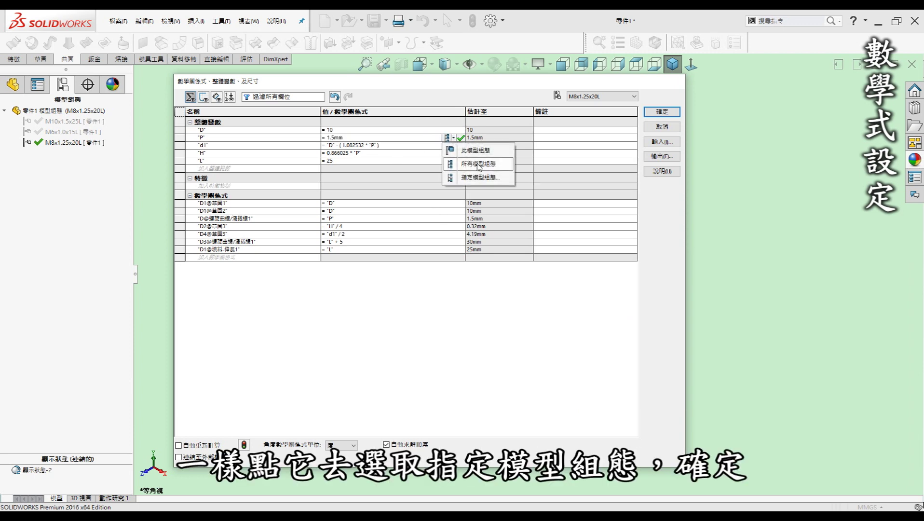
click(483, 181)
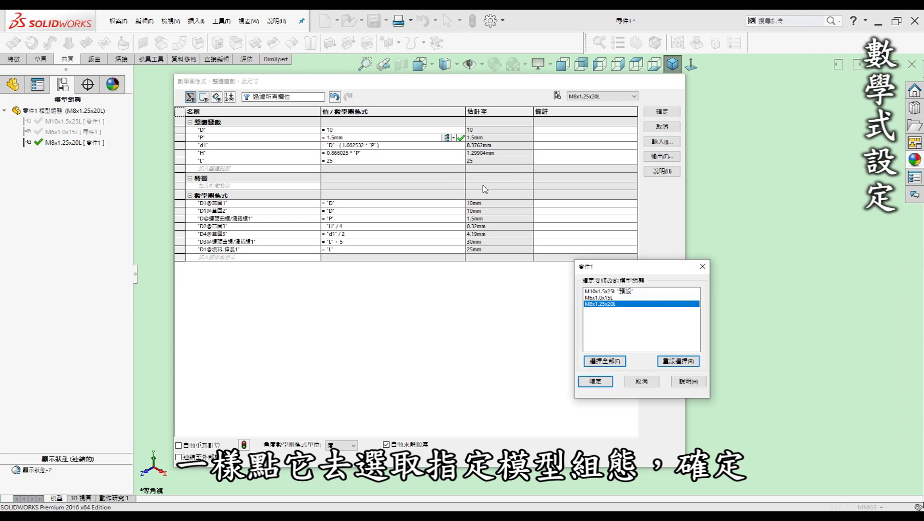
click(595, 381)
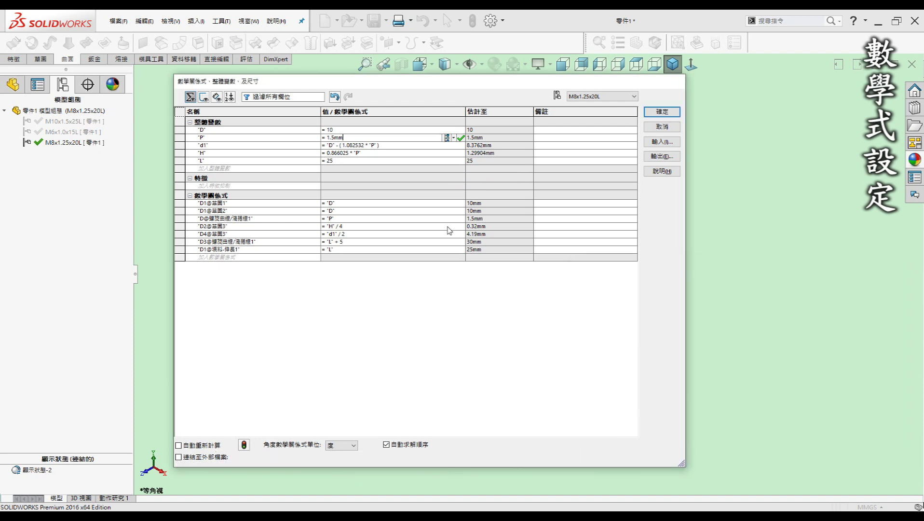
click(386, 161)
click(453, 161)
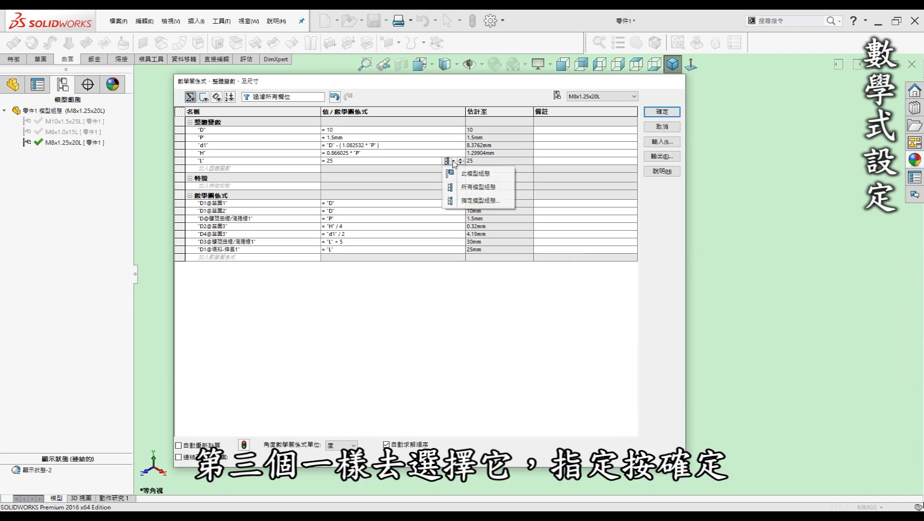
click(479, 200)
click(595, 381)
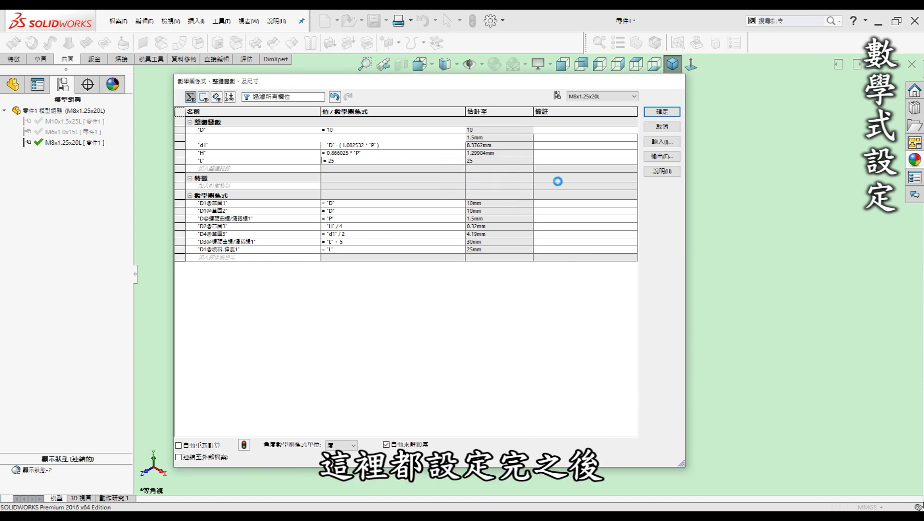
Set D to 8, P to 1.25mm and L to 20, then rebuild the rod
click(349, 130)
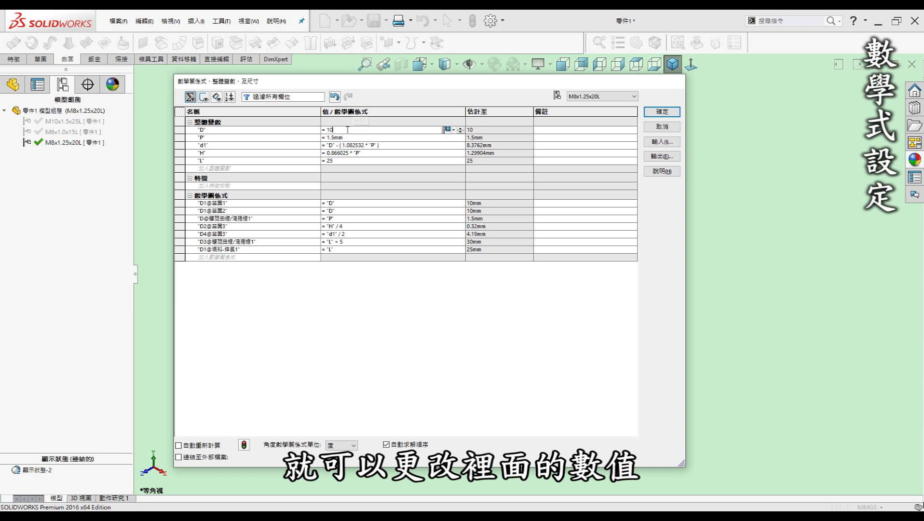
key(BackSpace)
key(BackSpace)
text(8)
key(Return)
click(332, 138)
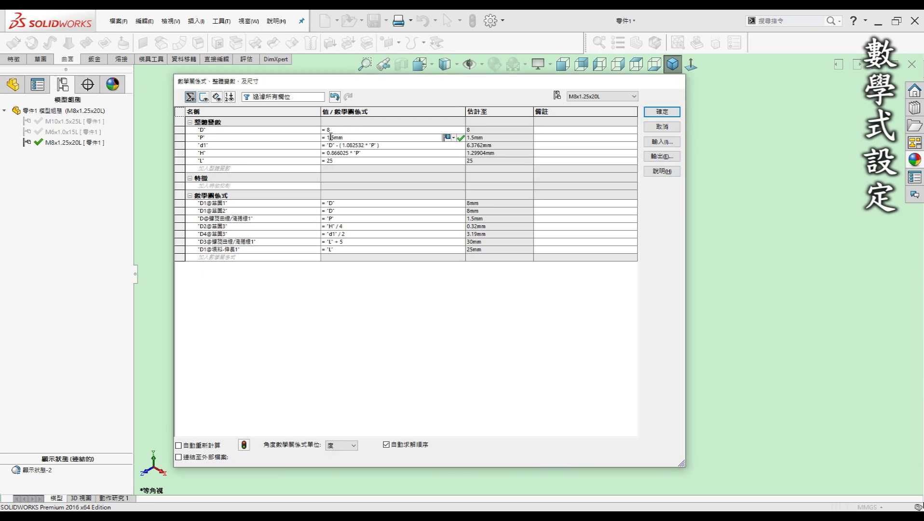
text(2)
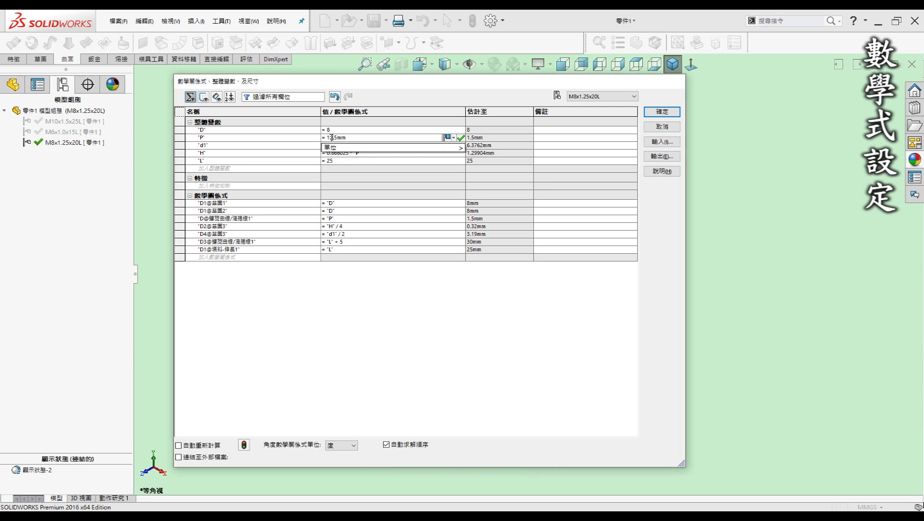
click(333, 161)
key(BackSpace)
text(0)
key(Return)
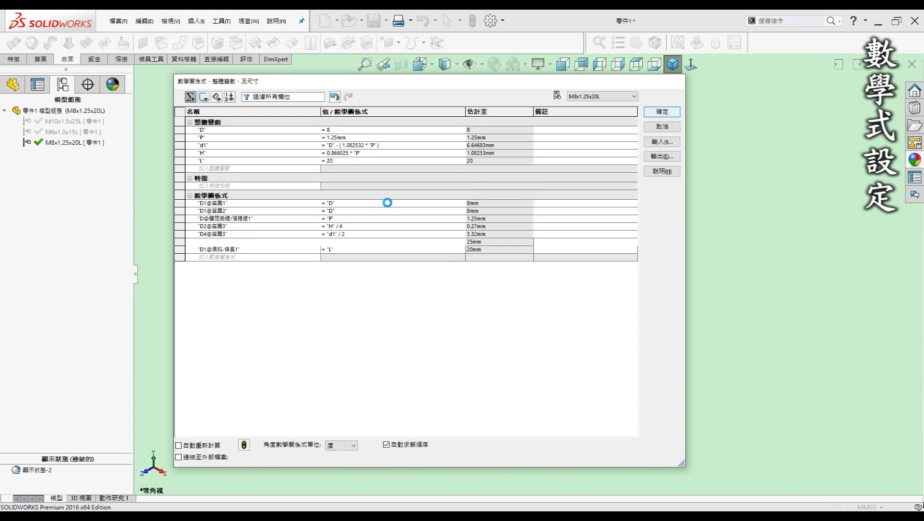
click(662, 111)
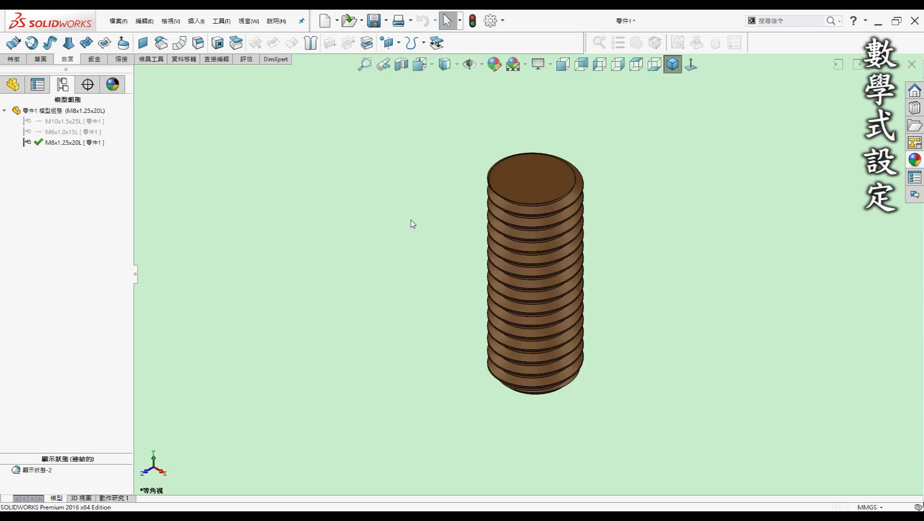
Compare M10x1.5x25L with M8x1.25x20L, then reopen Equations with M8x1.25x20L active
double_click(77, 122)
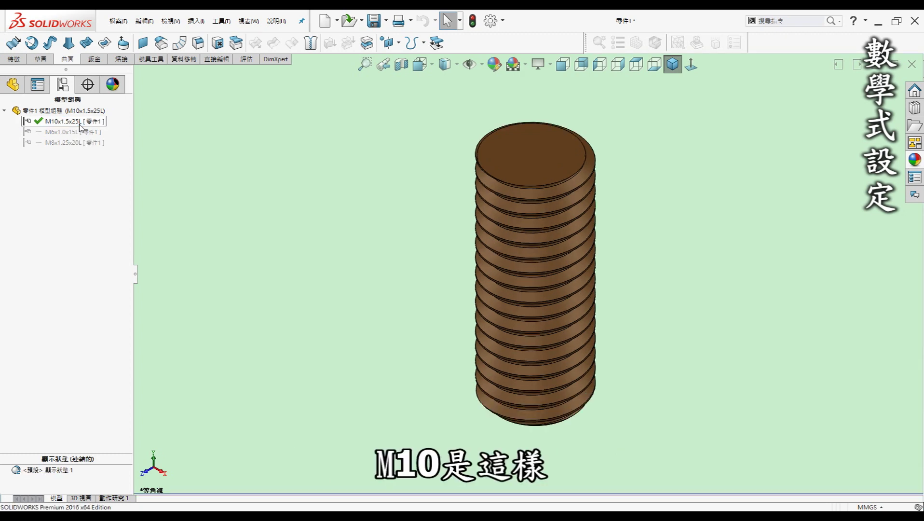
click(62, 145)
double_click(62, 144)
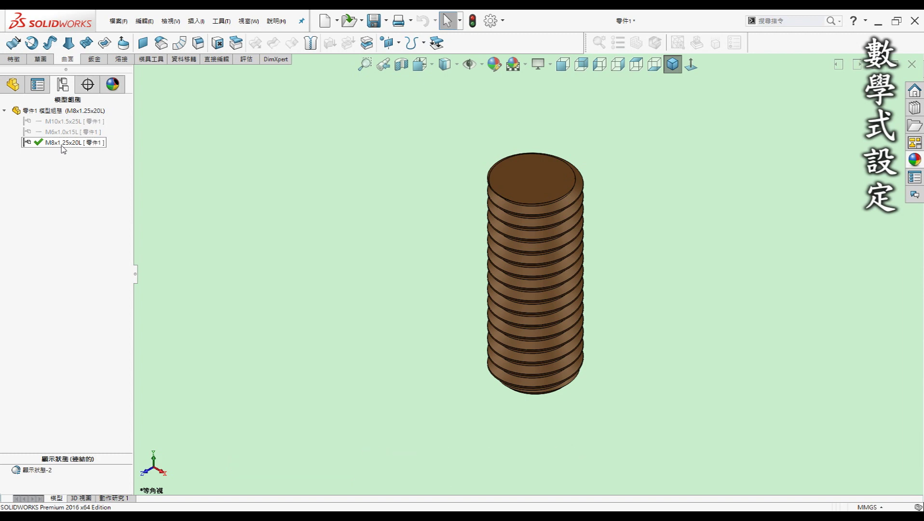
key(alt+t)
key(q)
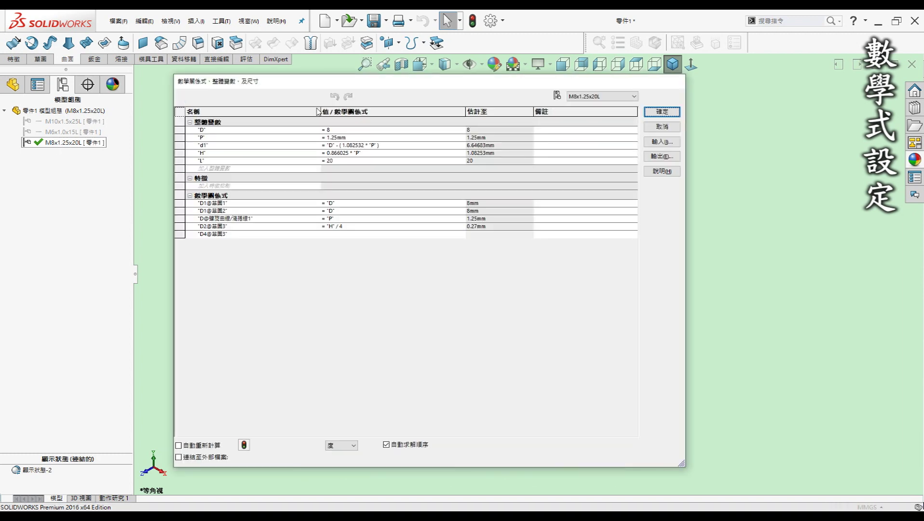
Show equations for M6x1.0x15L and make D apply only to that configuration
click(589, 96)
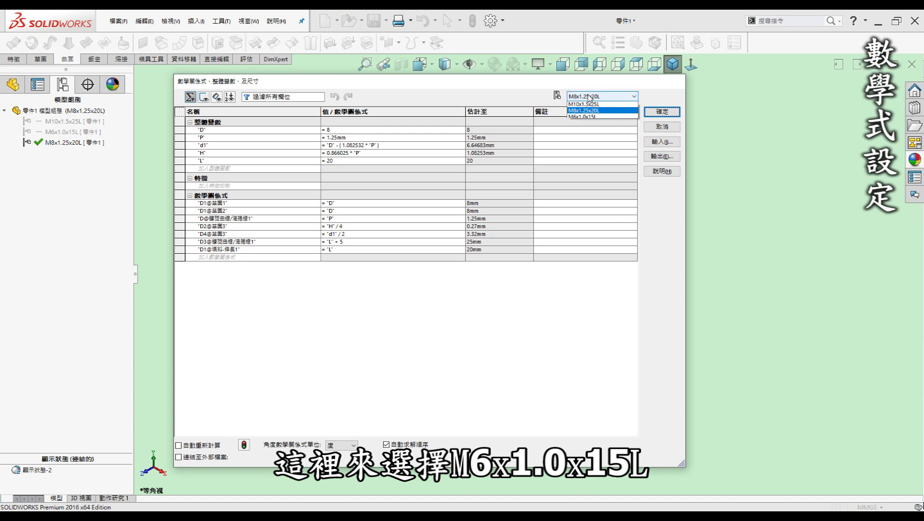
click(581, 117)
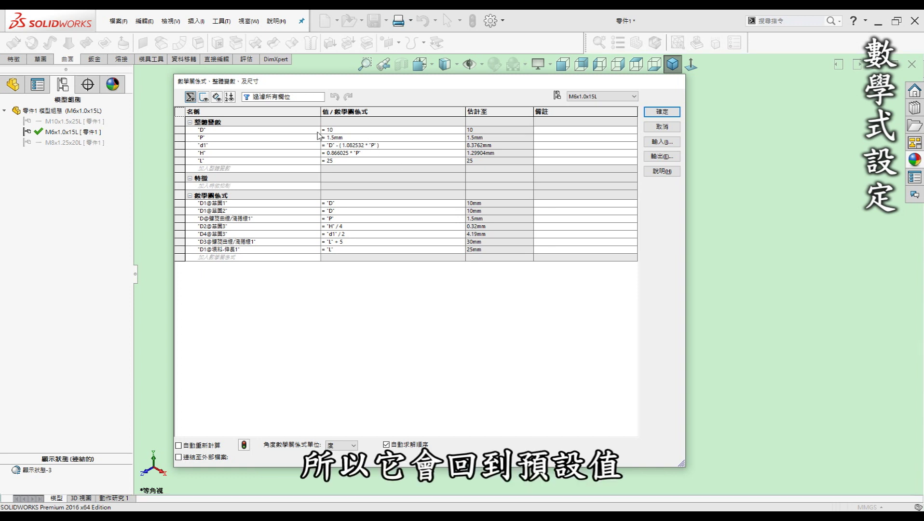
click(441, 129)
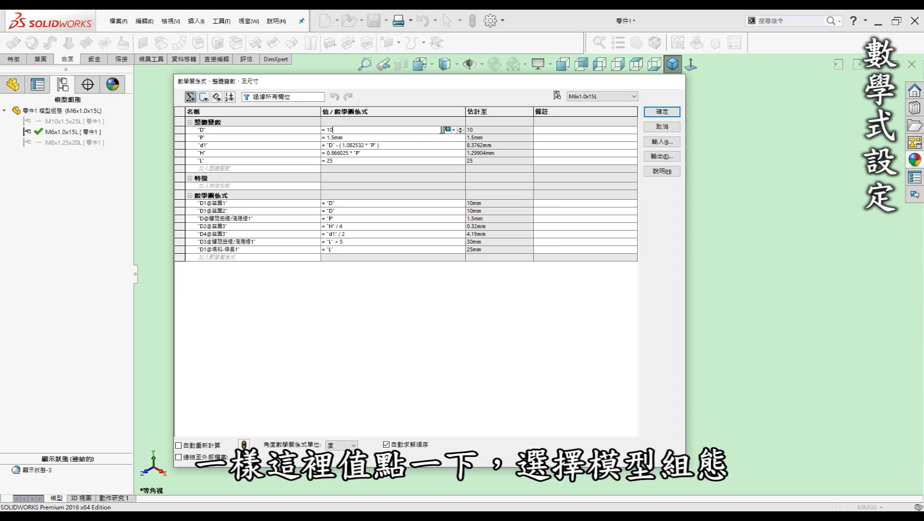
click(454, 130)
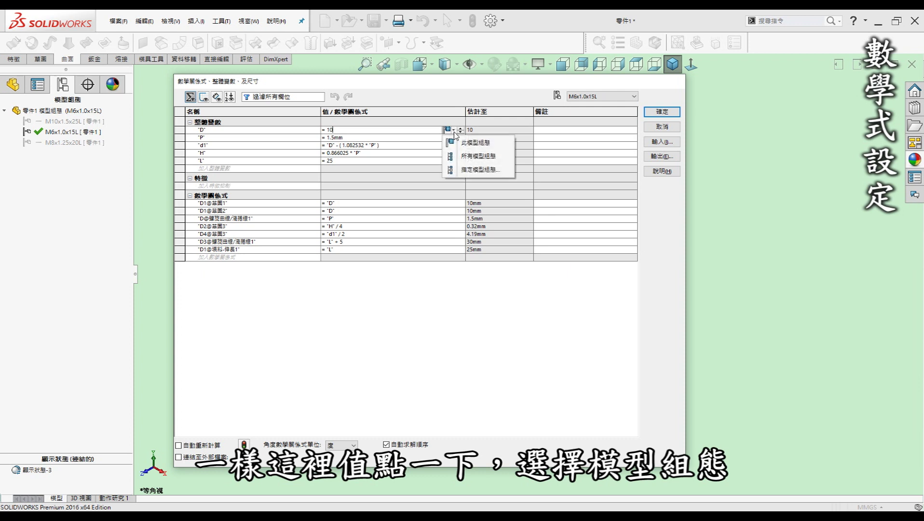
click(476, 167)
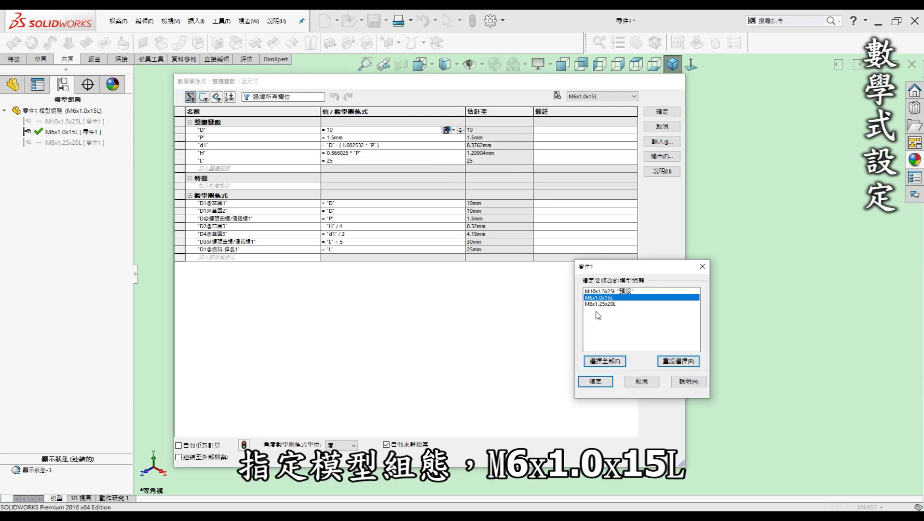
click(603, 382)
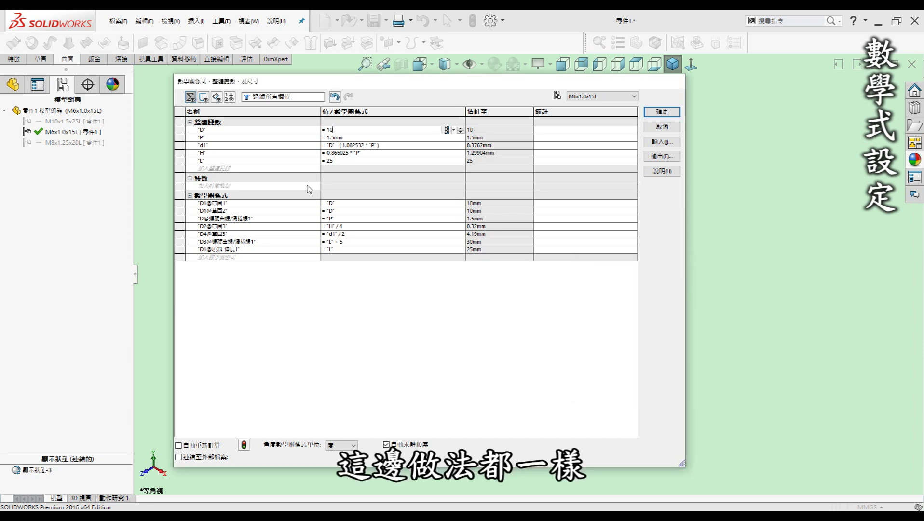
Make the P and L values apply only to the M6x1.0x15L configuration
click(445, 139)
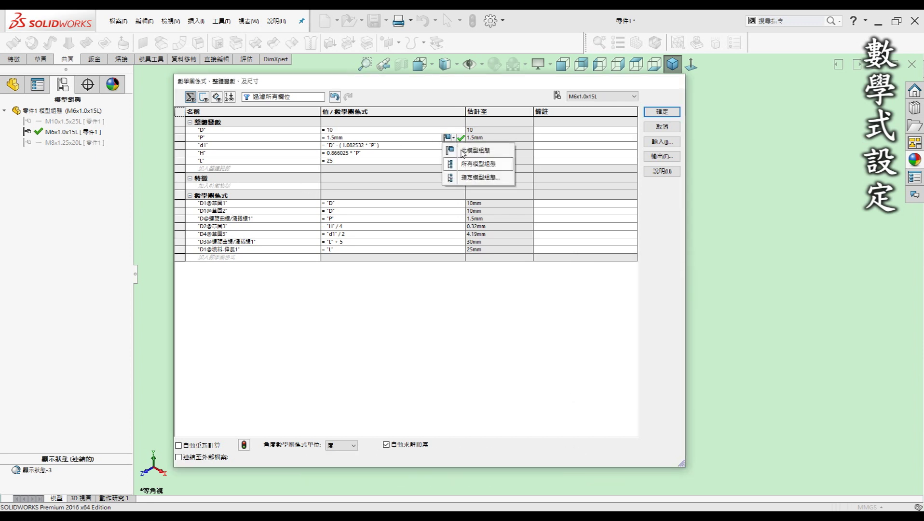
click(476, 178)
click(600, 381)
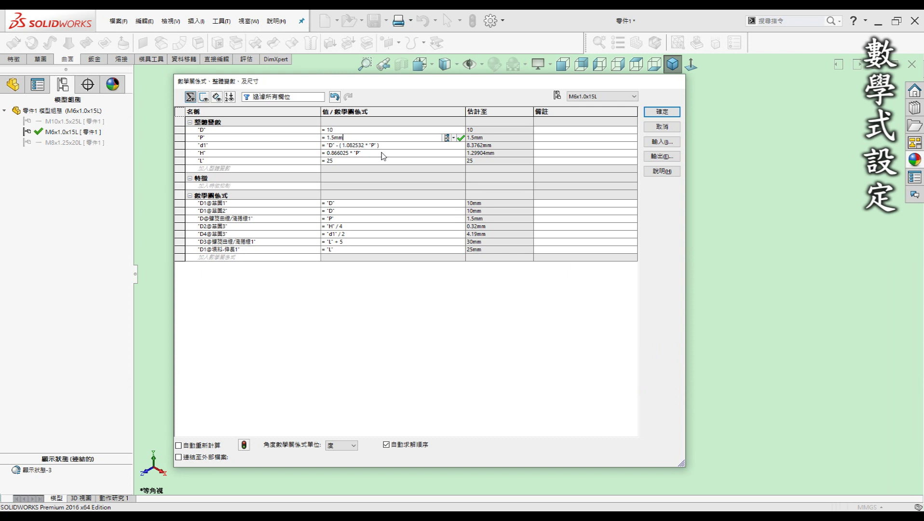
click(453, 161)
click(453, 161)
click(466, 199)
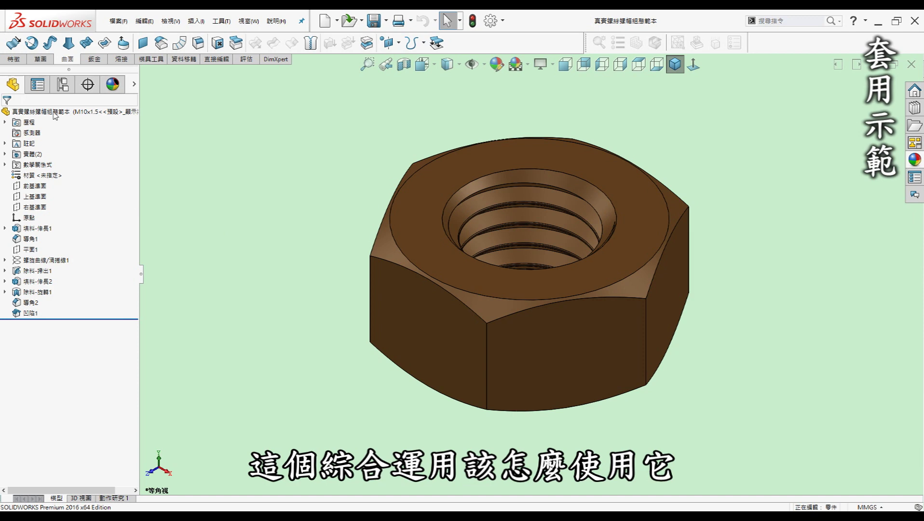
List the hex nut's size configurations, briefly checking its feature tree in between
click(63, 85)
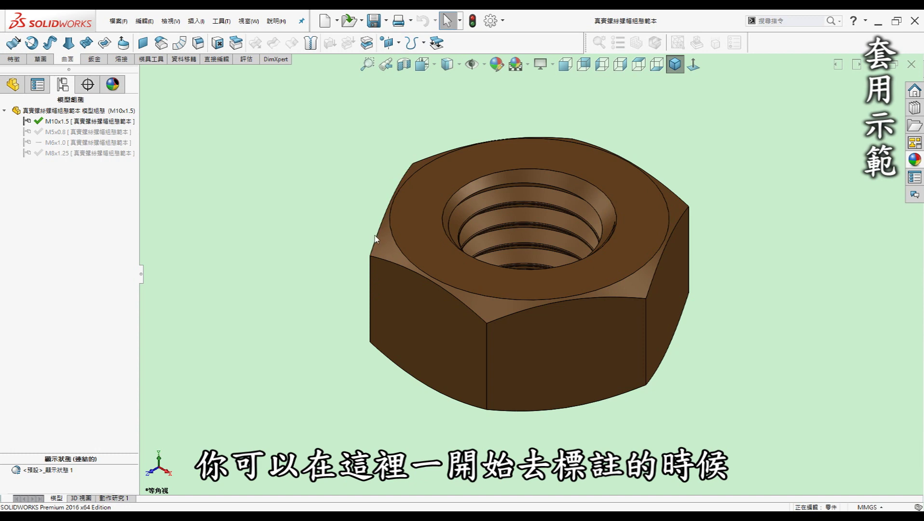
click(12, 86)
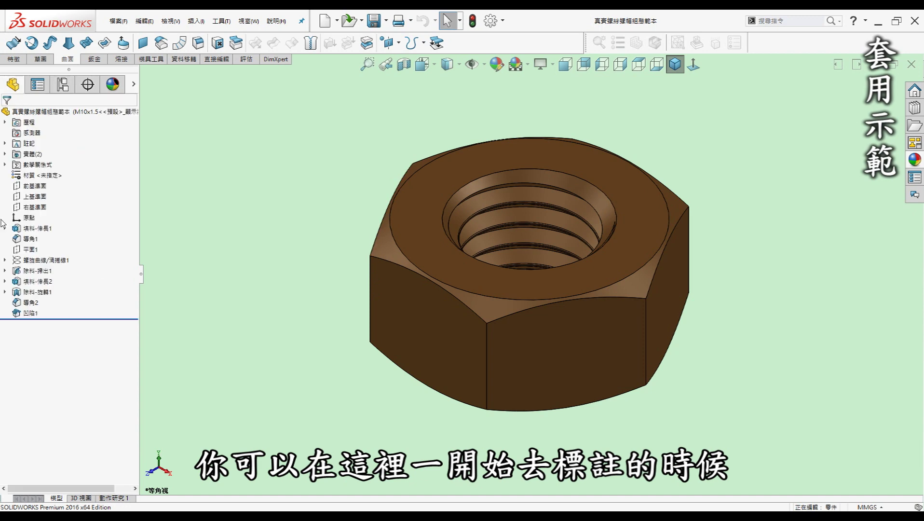
click(63, 88)
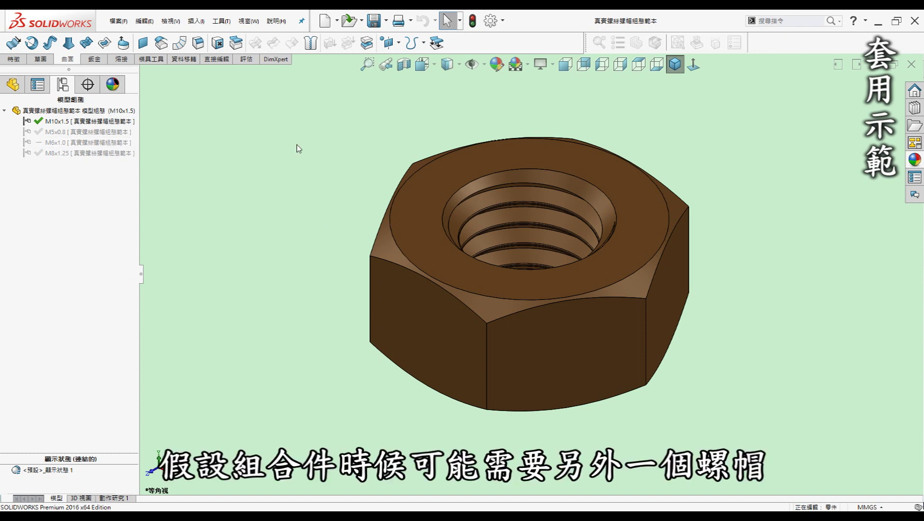
Activate the nut's M5x0.8 configuration, then switch it to M8x1.25
double_click(95, 131)
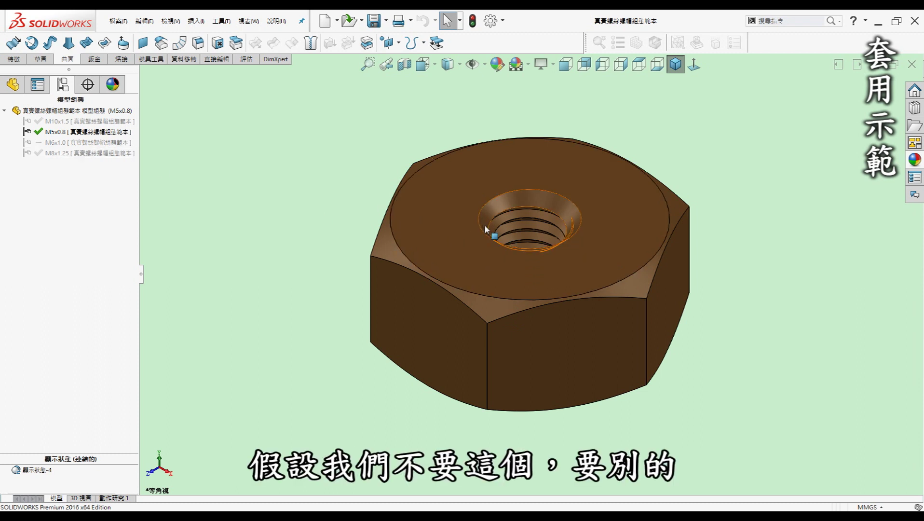
click(97, 157)
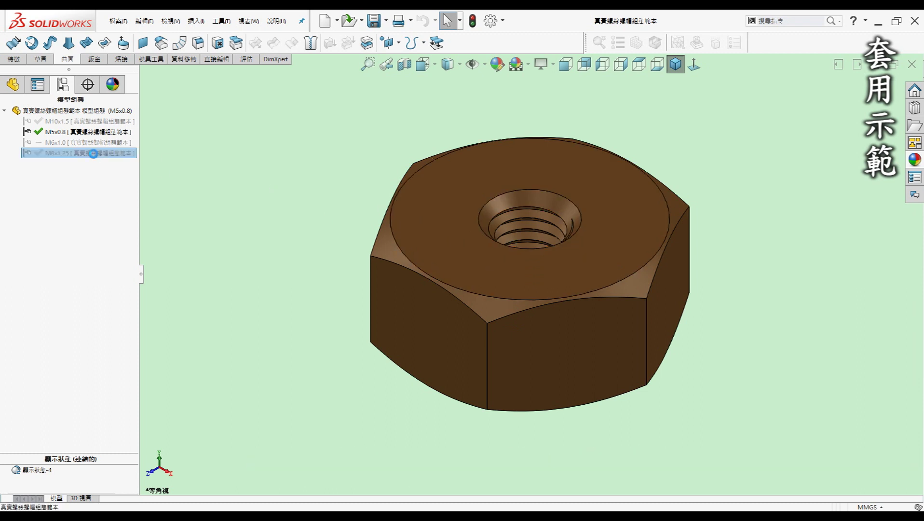
double_click(93, 153)
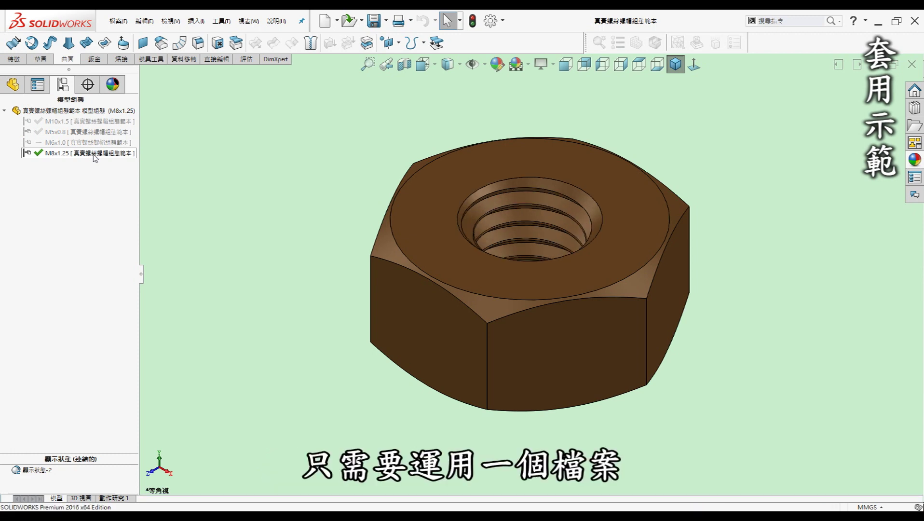
click(13, 85)
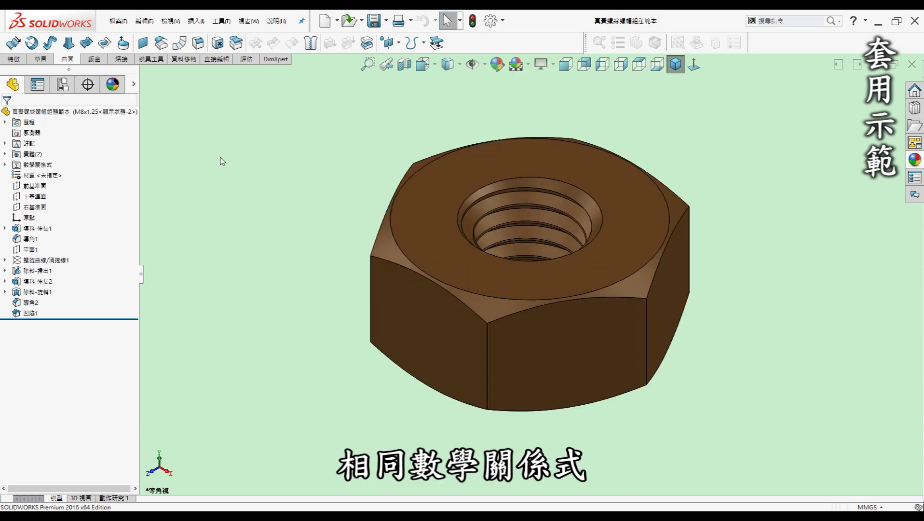
click(64, 91)
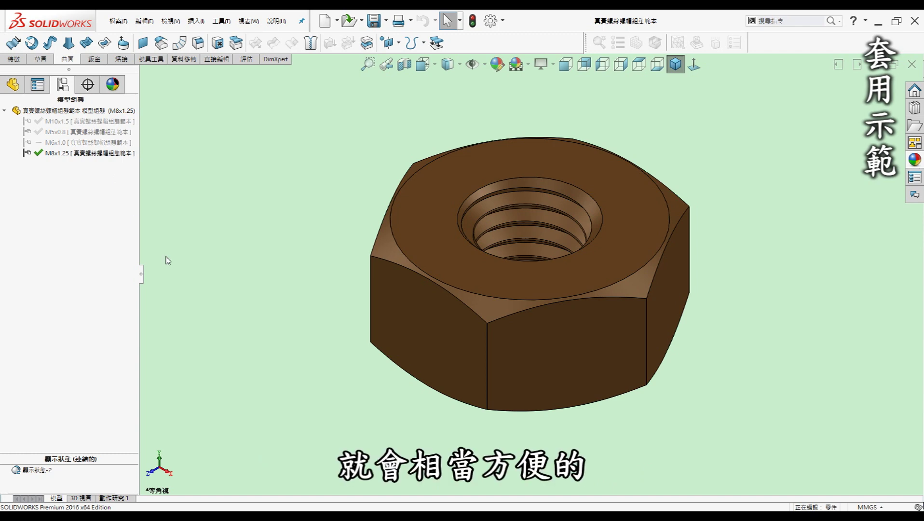
click(479, 277)
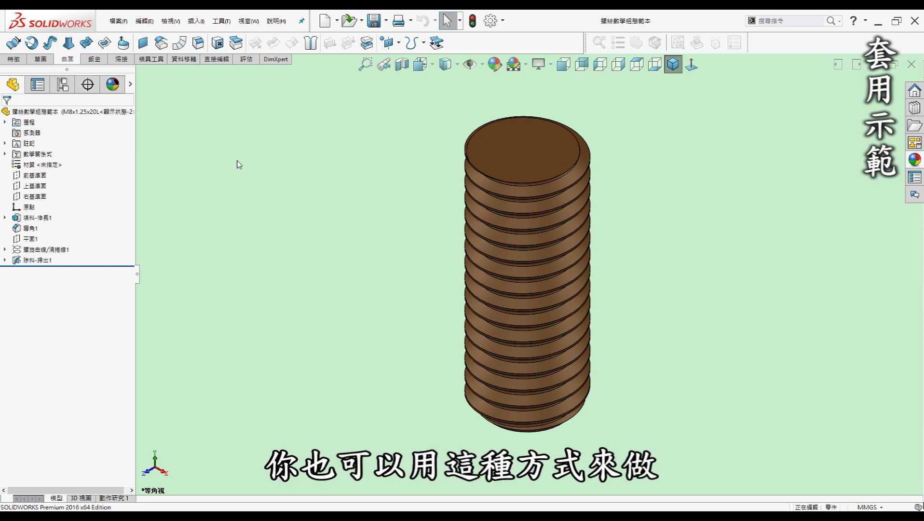
List the threaded rod's configurations and activate M10x1.5x25L
click(62, 85)
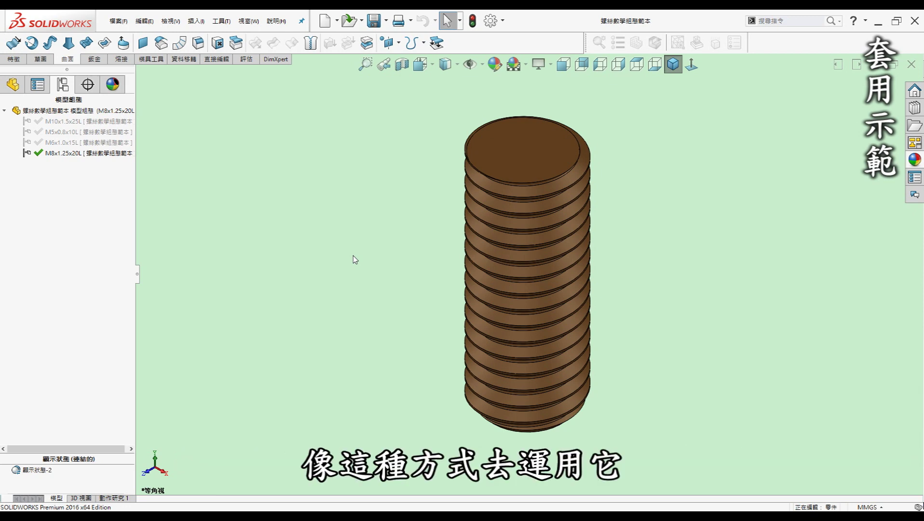
double_click(74, 123)
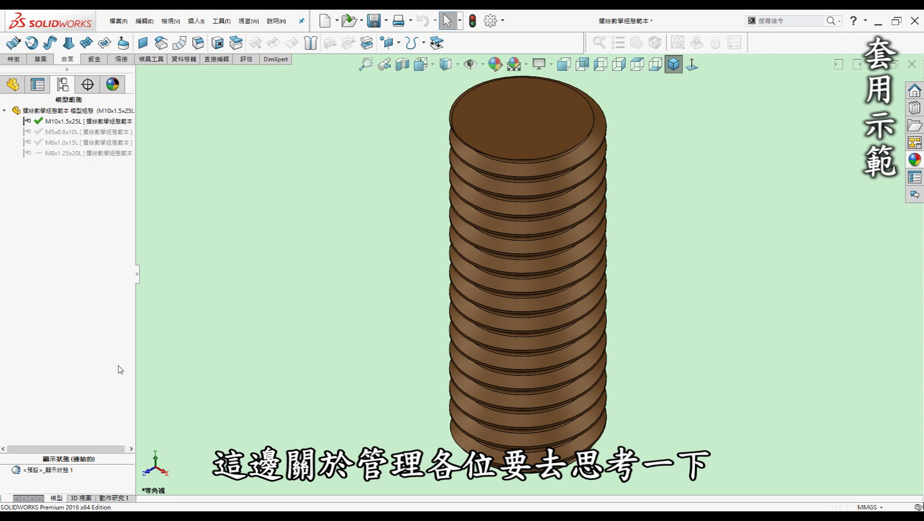
Activate the rod's M6x1.0x15L configuration, checking the feature tree and returning to the configuration list
double_click(92, 142)
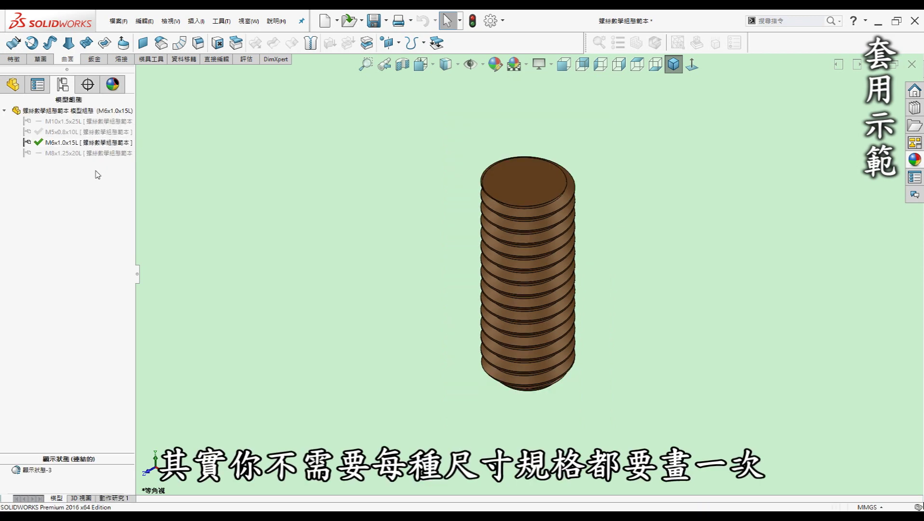
click(13, 85)
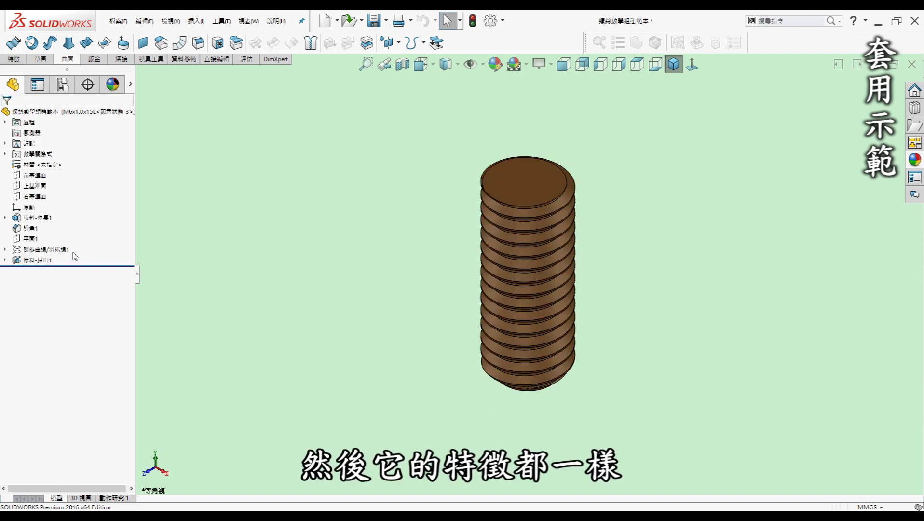
click(63, 85)
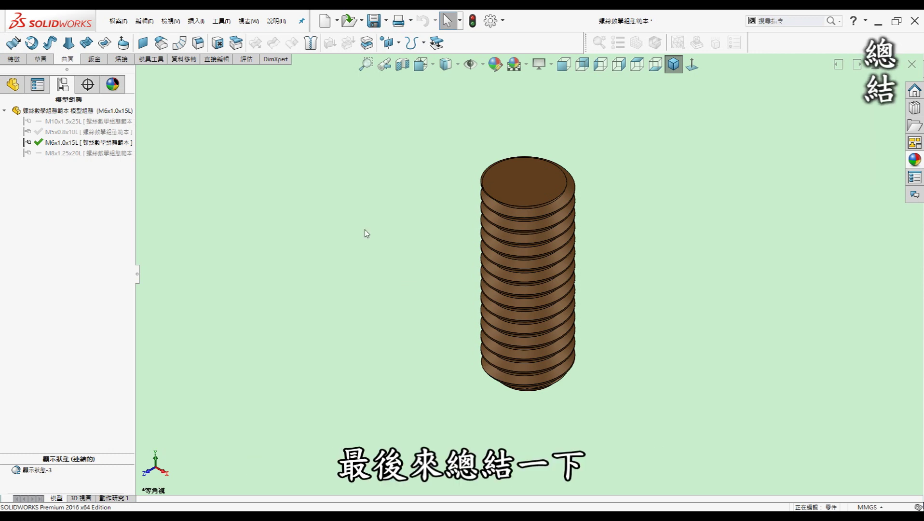
Tilt the rod to see its top, restore the isometric view, and show its feature tree
key(Down)
key(Down)
key(Down)
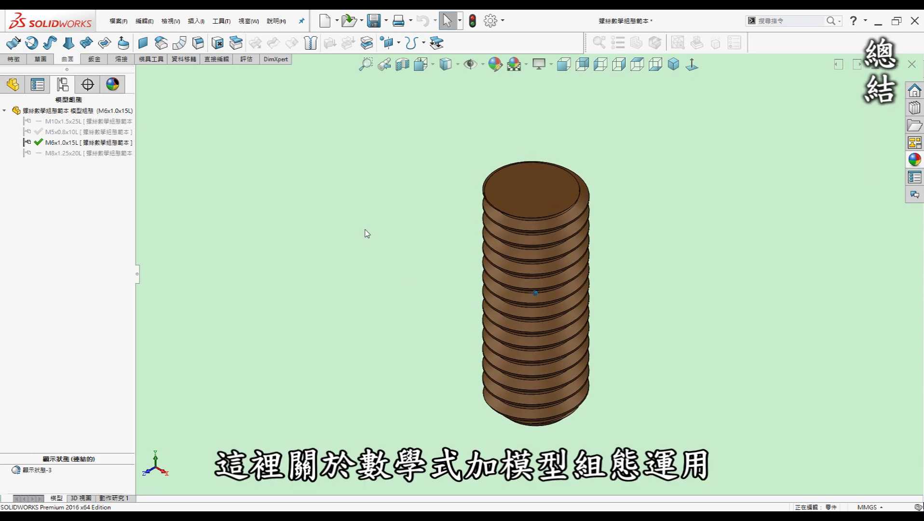
key(Down)
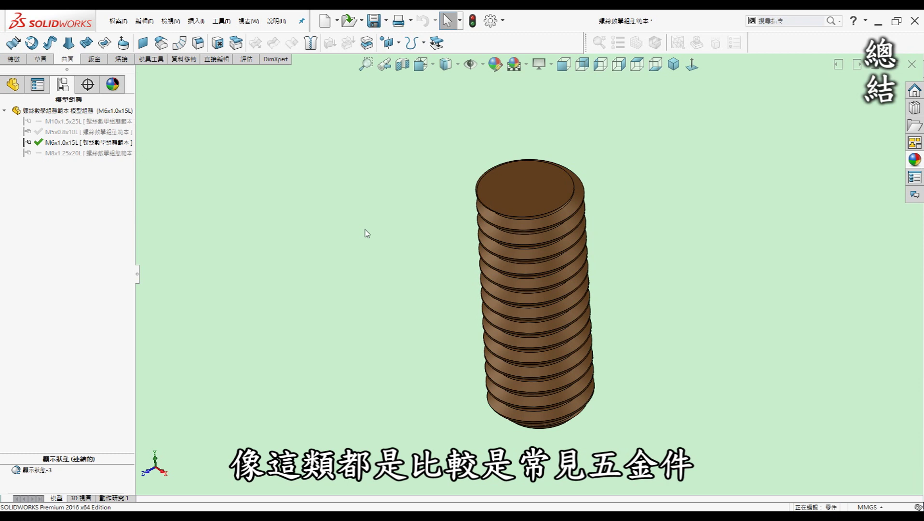
click(674, 64)
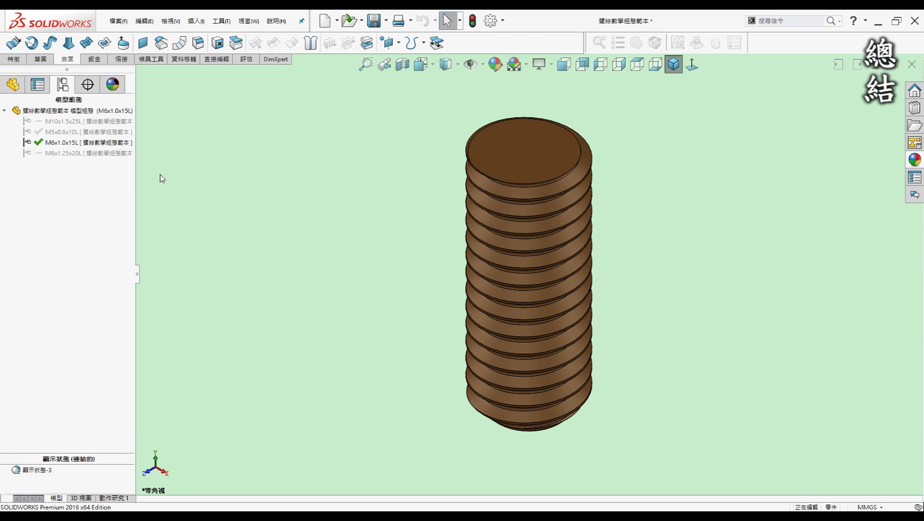
click(34, 87)
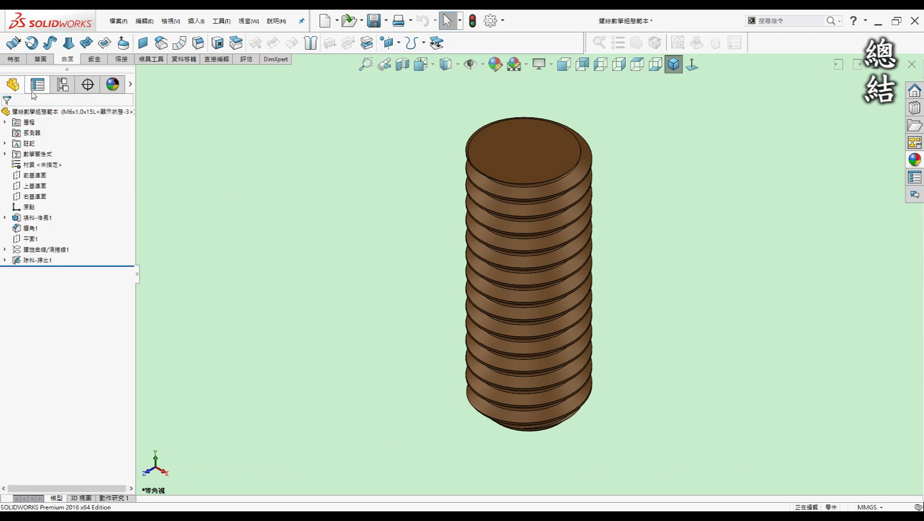
Show the rod's configuration list and turn the view to face the front (Ctrl+1)
click(64, 87)
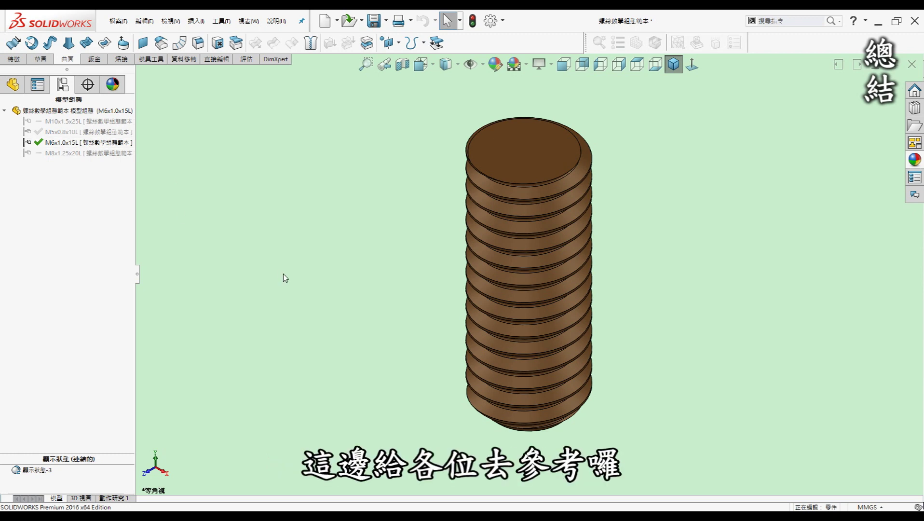
key(ctrl+1)
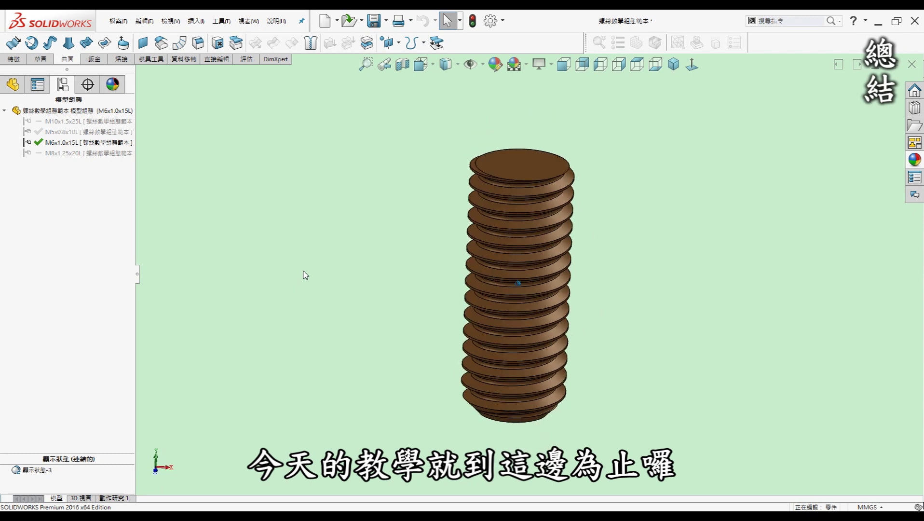